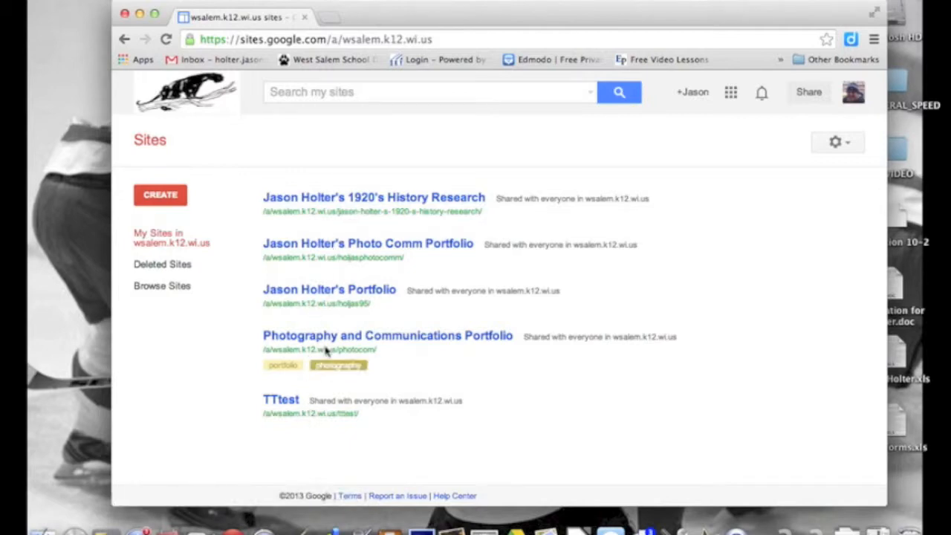
# Step: Start a new site and name it "Tutorial Practice"
pyautogui.click(160, 194)
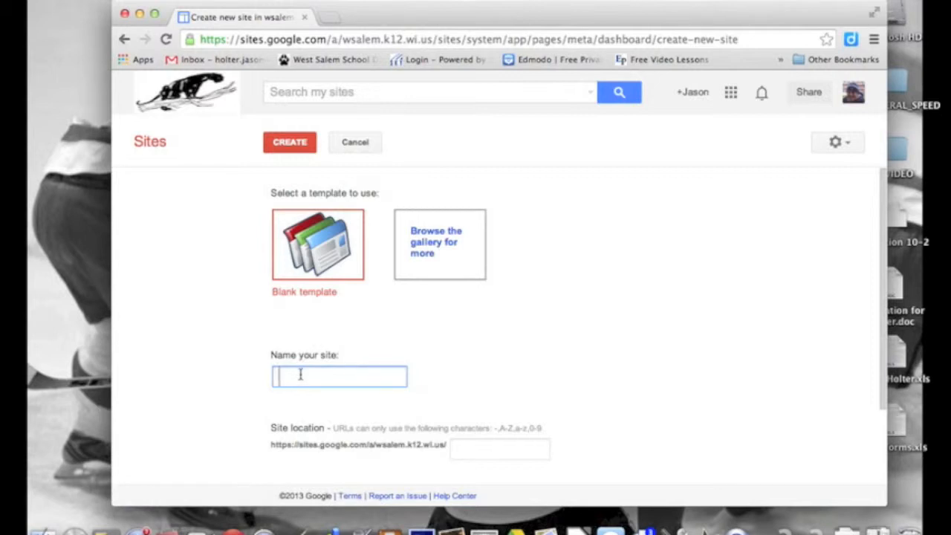
pyautogui.write('Tutorial Practice')
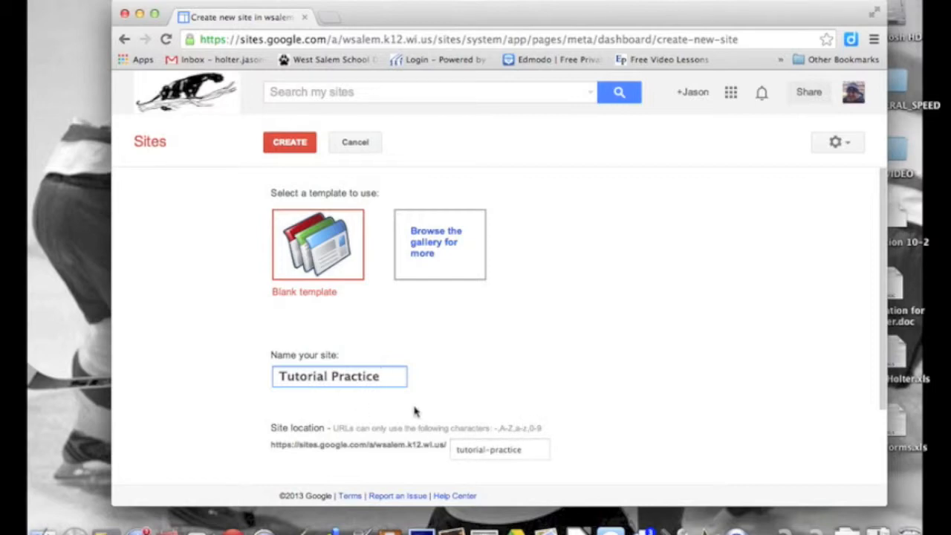
pyautogui.scroll(-1, 415, 411)
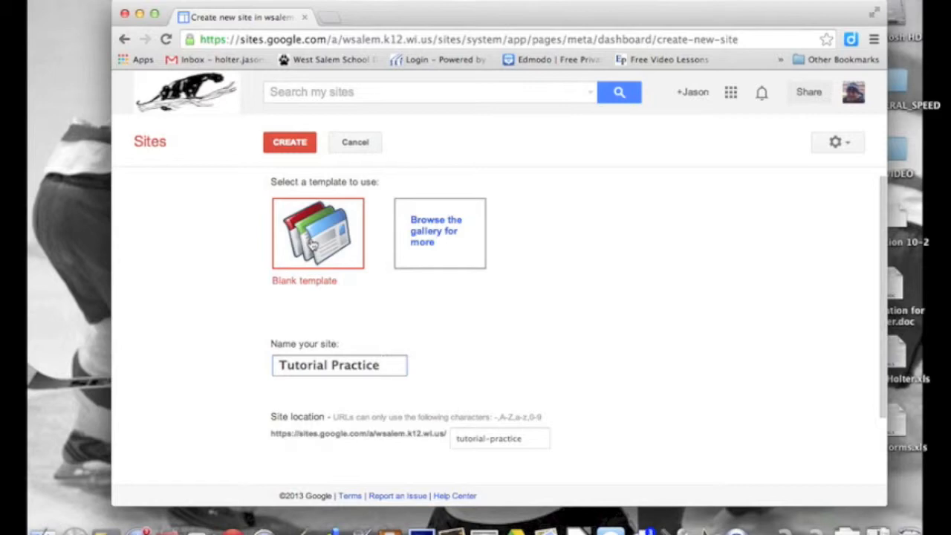
# Step: Choose the Checkout template from the Activities & events category of the template gallery for the new site
pyautogui.click(439, 233)
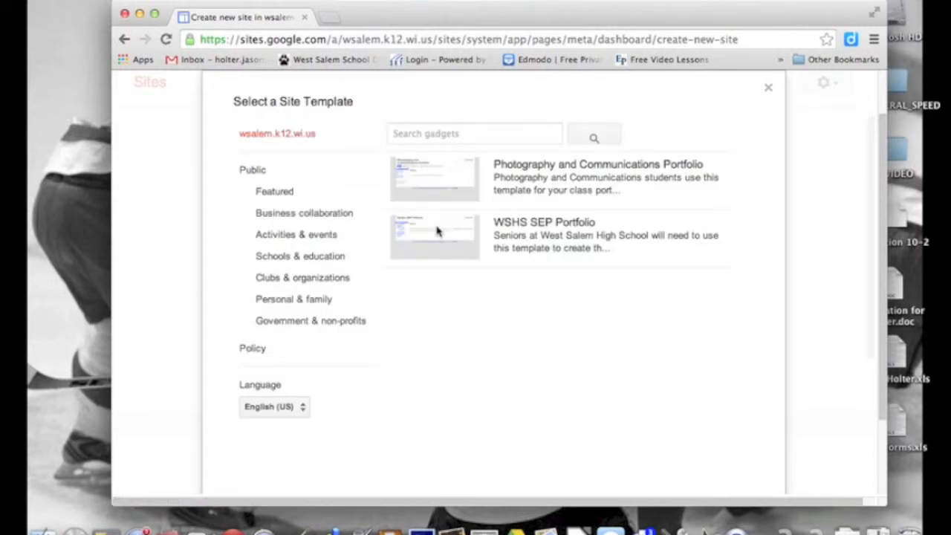
pyautogui.click(298, 236)
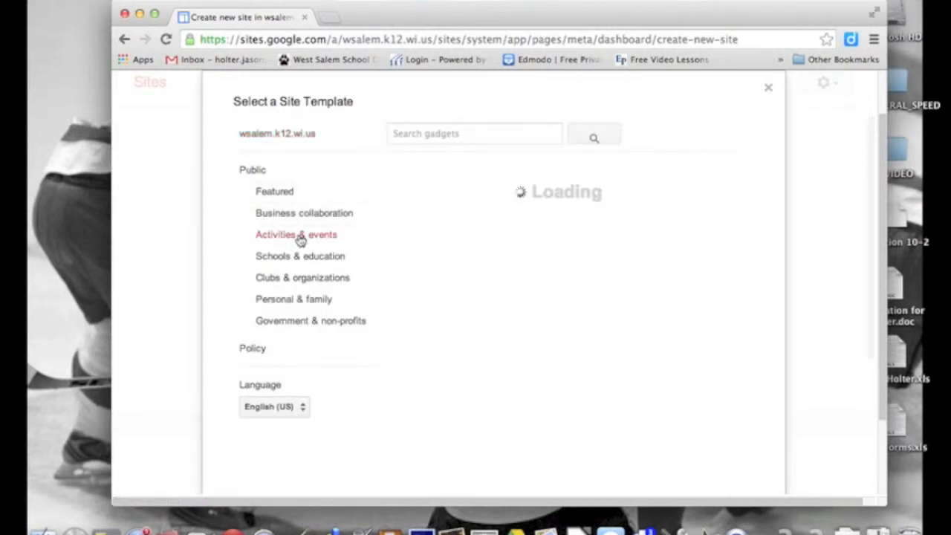
pyautogui.scroll(-3, 298, 276)
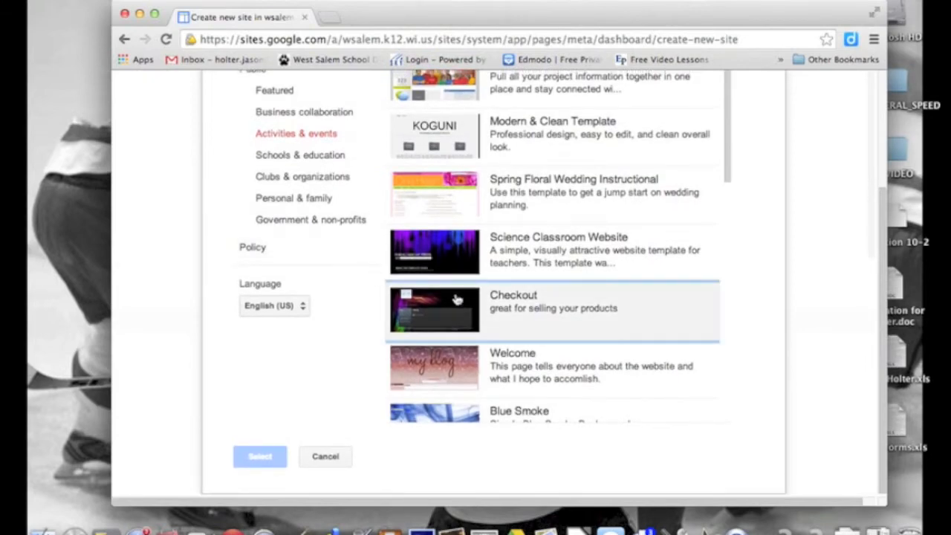
pyautogui.click(455, 302)
pyautogui.scroll(4, 455, 303)
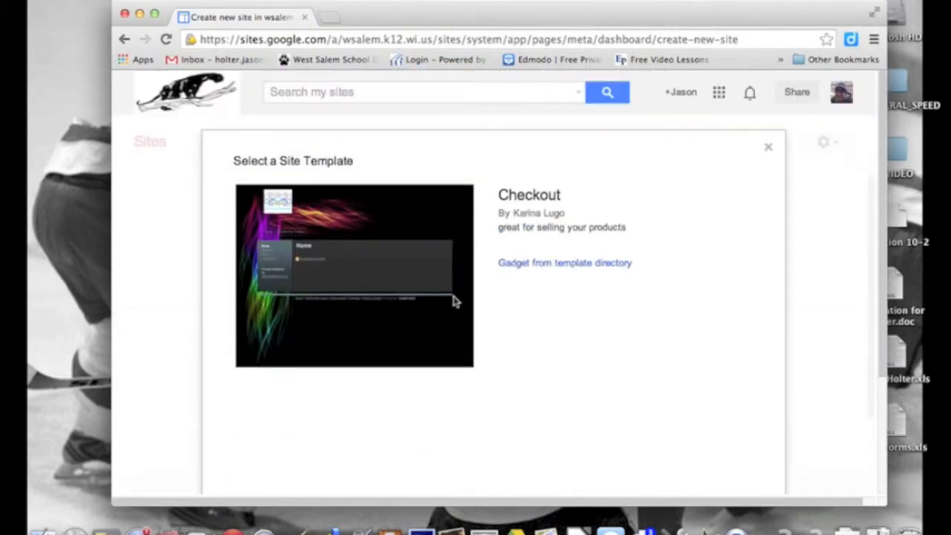
pyautogui.scroll(-4, 454, 302)
pyautogui.click(259, 456)
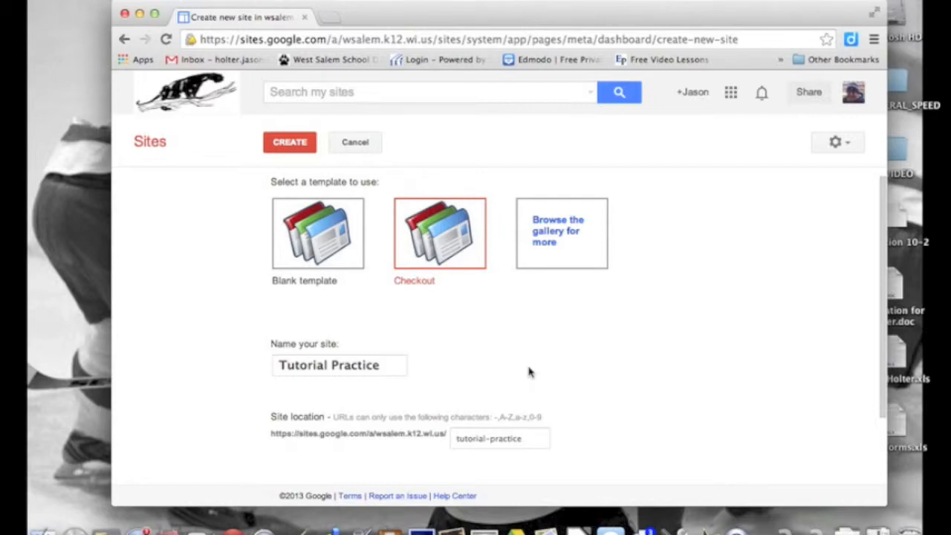
# Step: Review the new site's settings and create the Tutorial Practice site
pyautogui.scroll(-2, 529, 372)
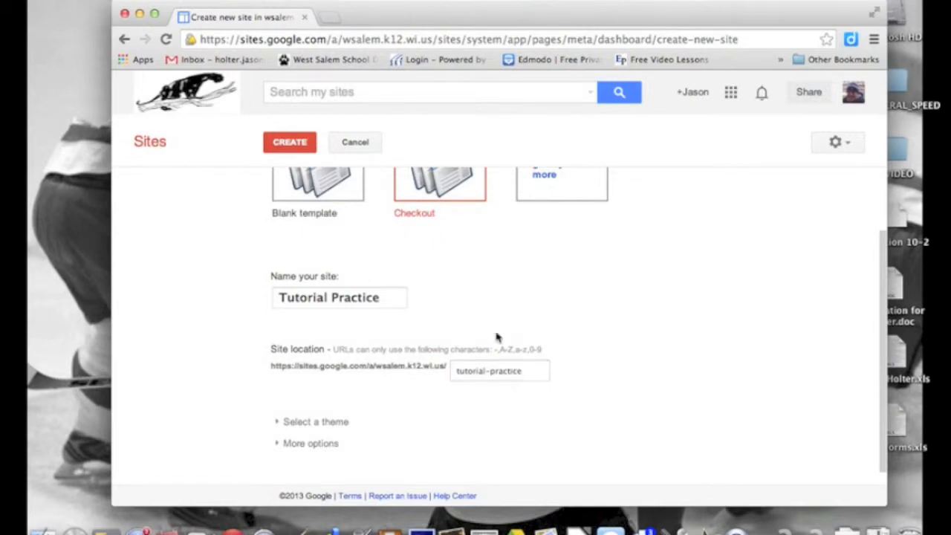
pyautogui.scroll(2, 497, 333)
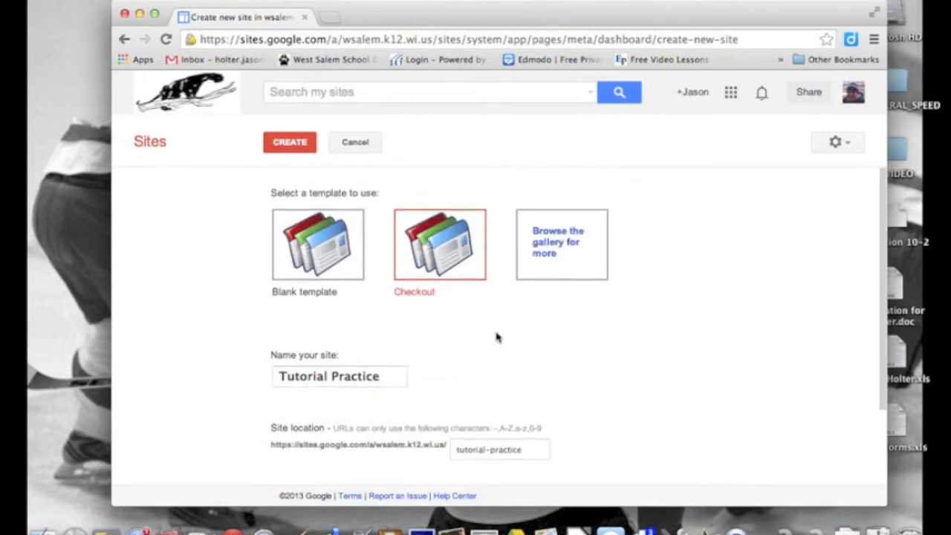
pyautogui.click(290, 142)
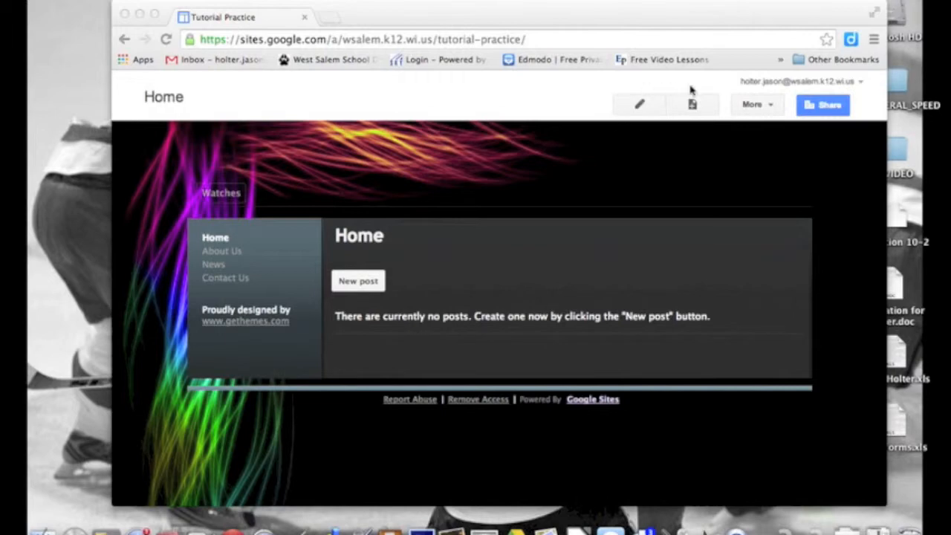
# Step: Open the site's Home page for editing and place the cursor in its title
pyautogui.click(643, 108)
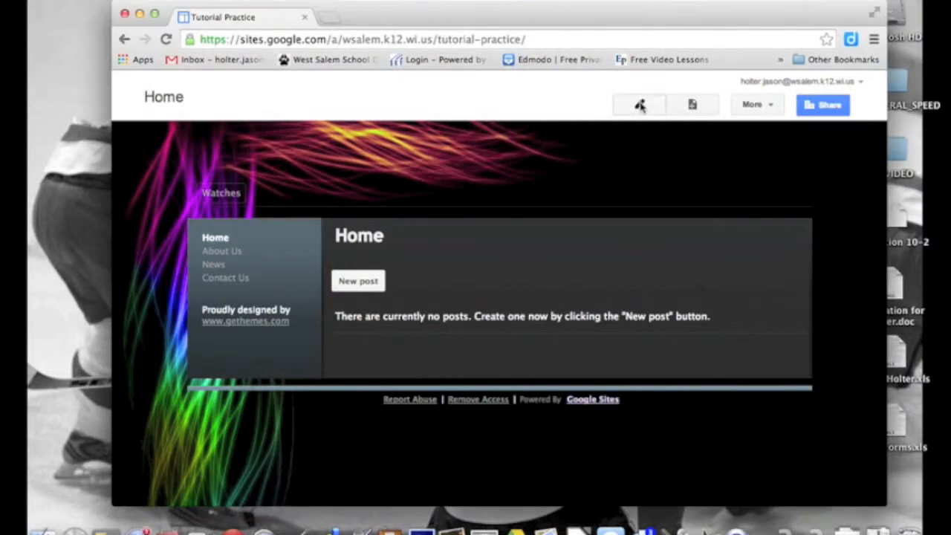
pyautogui.click(640, 106)
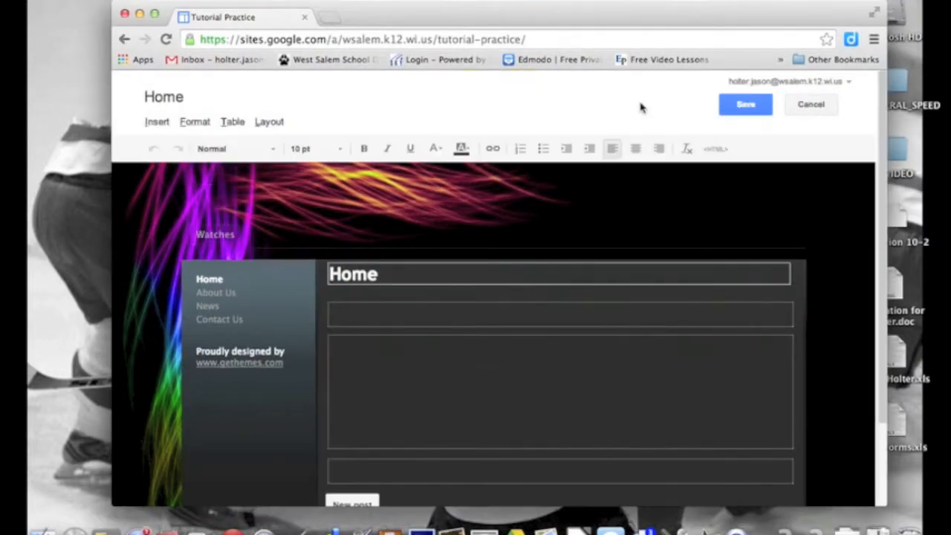
pyautogui.click(382, 275)
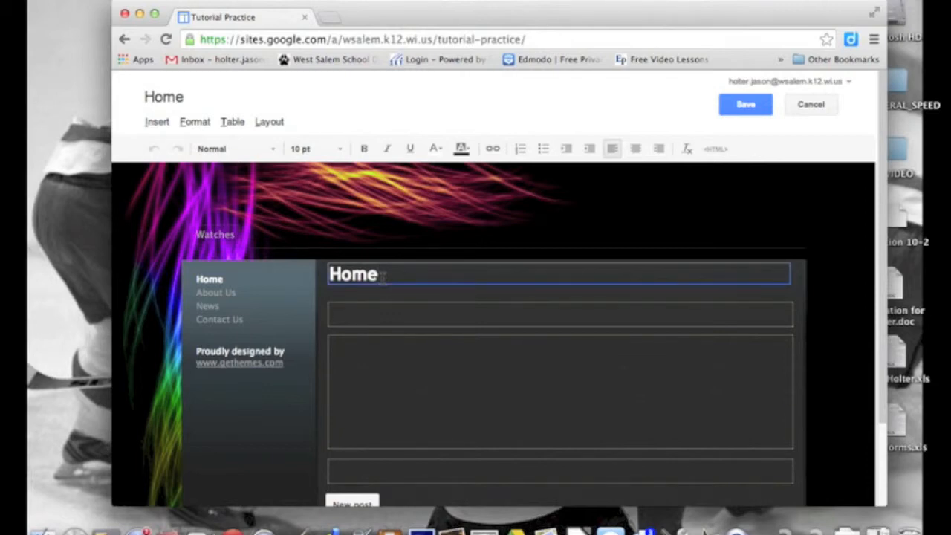
pyautogui.scroll(-3, 358, 385)
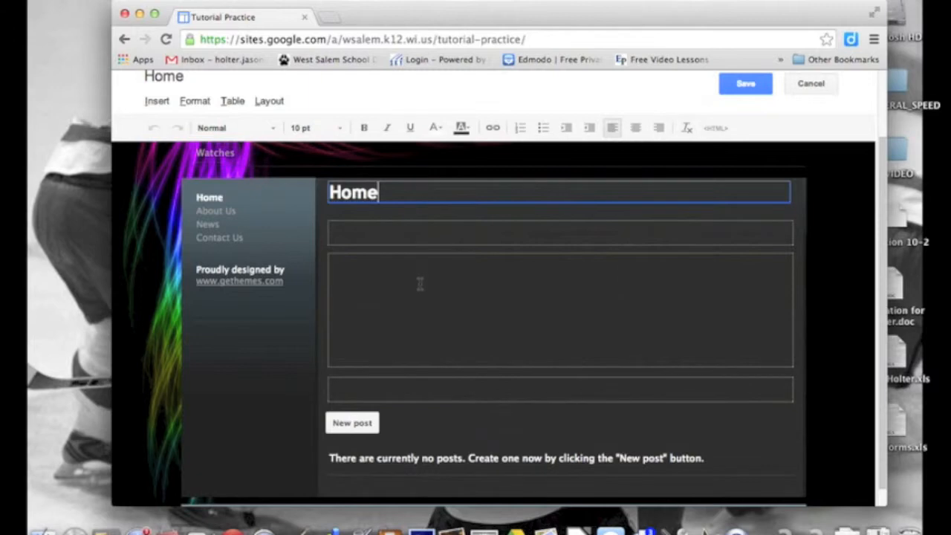
pyautogui.scroll(3, 418, 281)
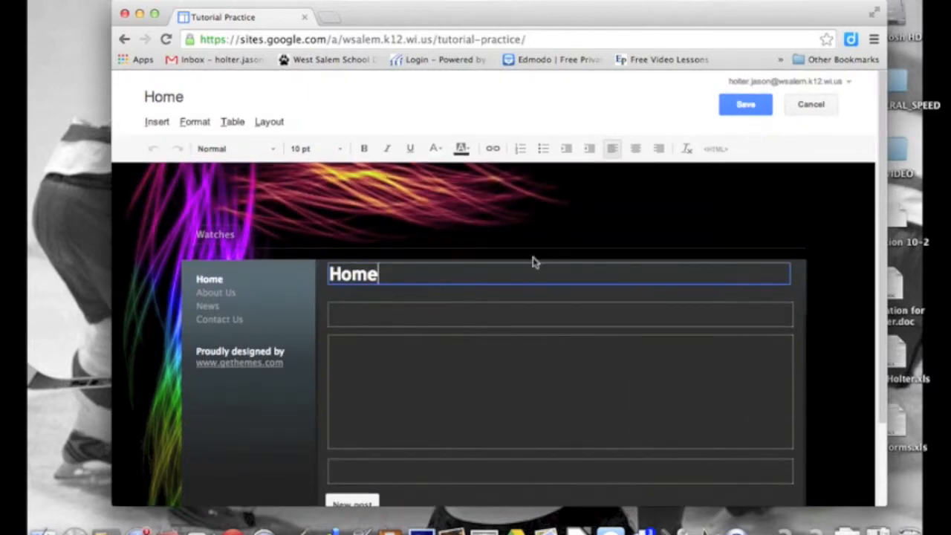
pyautogui.click(156, 124)
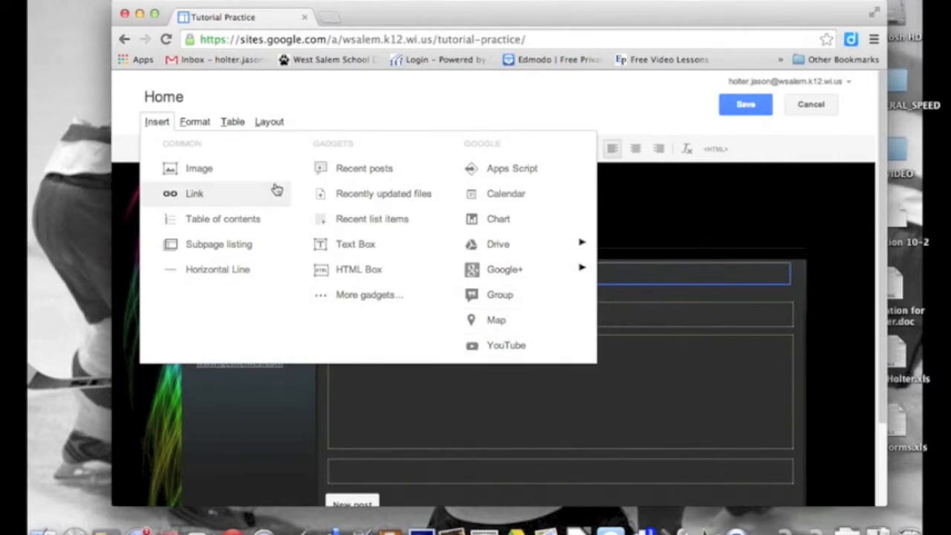
pyautogui.click(200, 124)
pyautogui.click(200, 125)
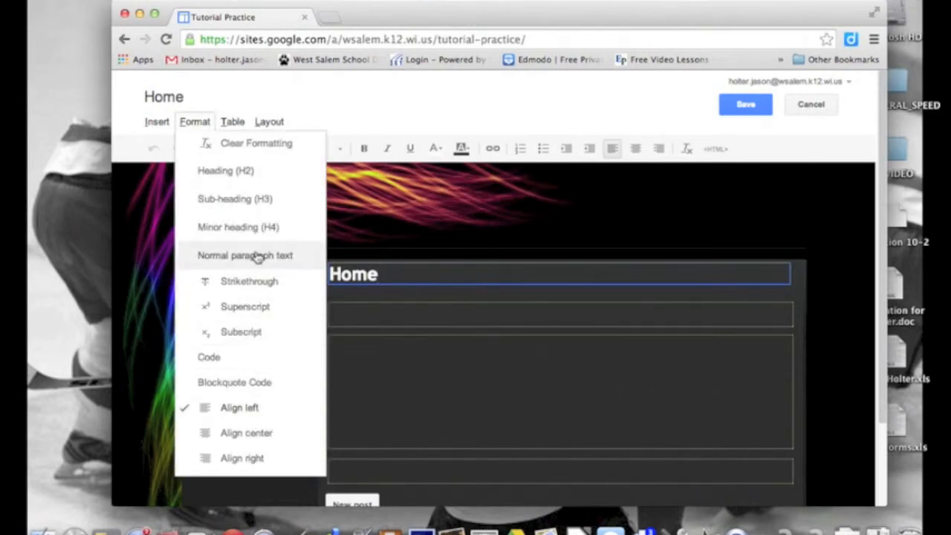
pyautogui.moveTo(232, 125)
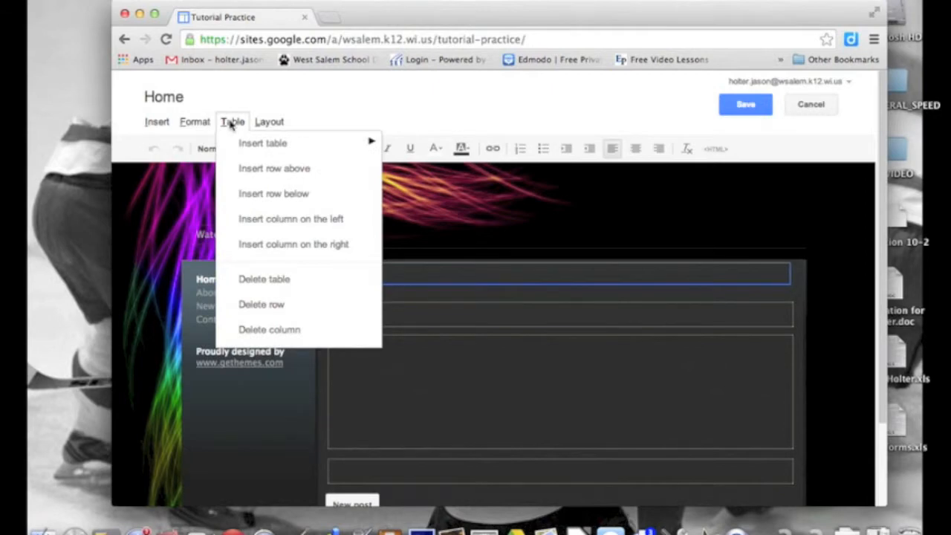
pyautogui.moveTo(266, 127)
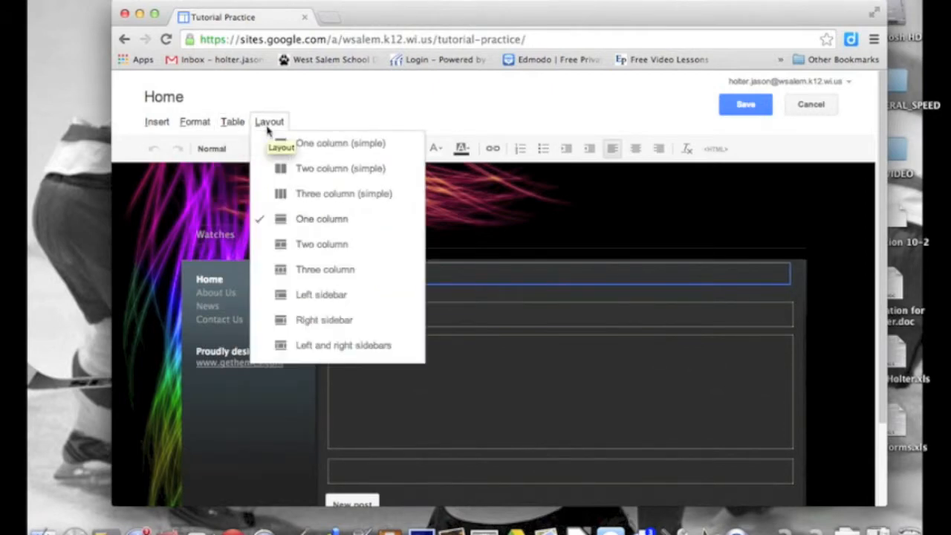
pyautogui.click(267, 125)
pyautogui.click(379, 399)
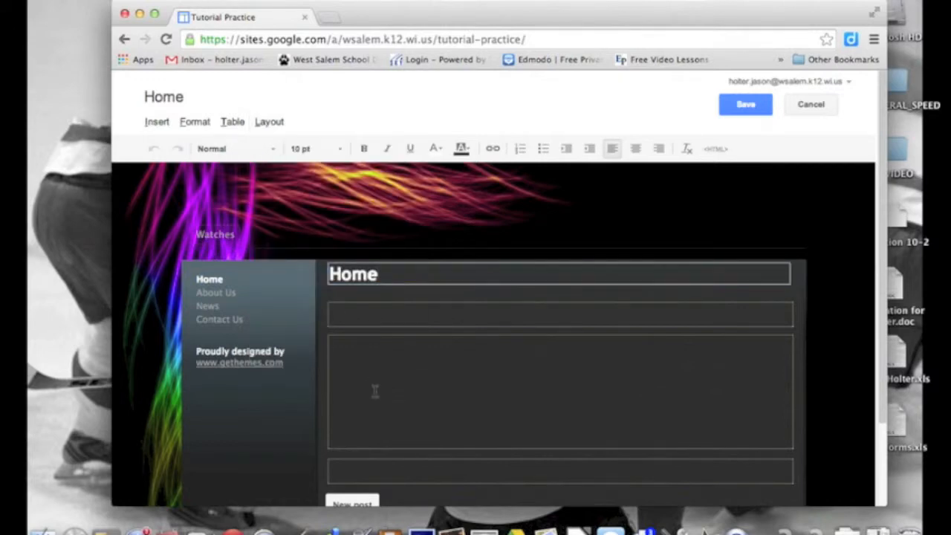
# Step: Apply the Two column layout to the Home page and enter "Text" in the left column
pyautogui.click(266, 122)
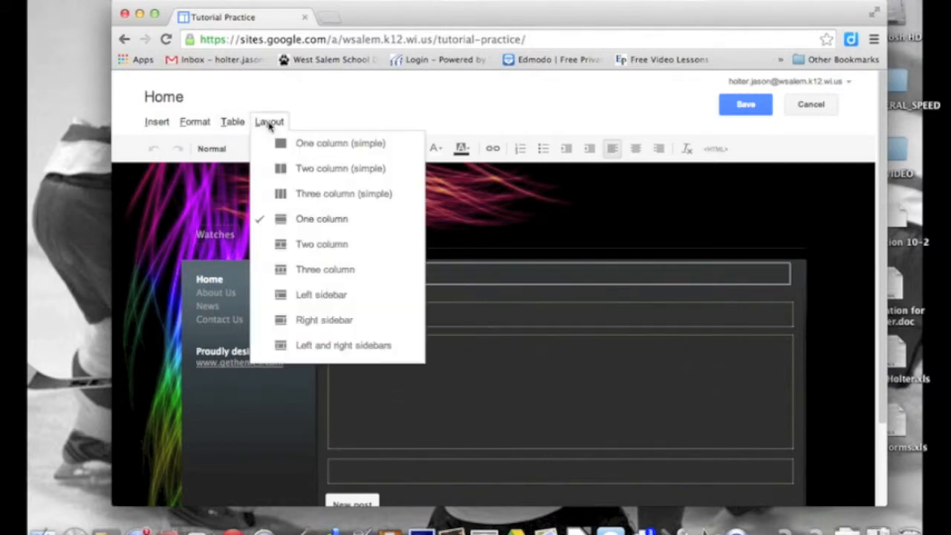
pyautogui.click(308, 255)
pyautogui.click(653, 396)
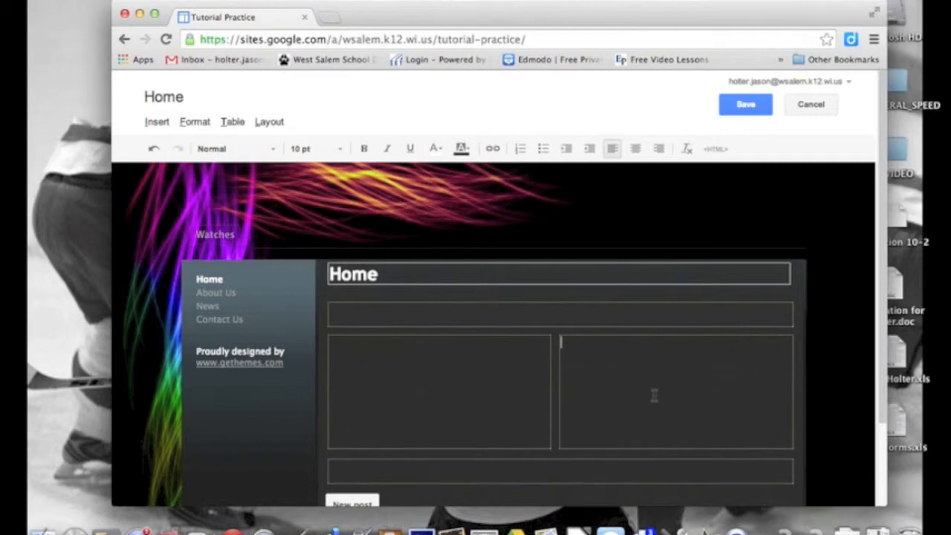
pyautogui.click(483, 353)
pyautogui.write('Text')
pyautogui.click(724, 423)
pyautogui.click(155, 123)
pyautogui.click(173, 169)
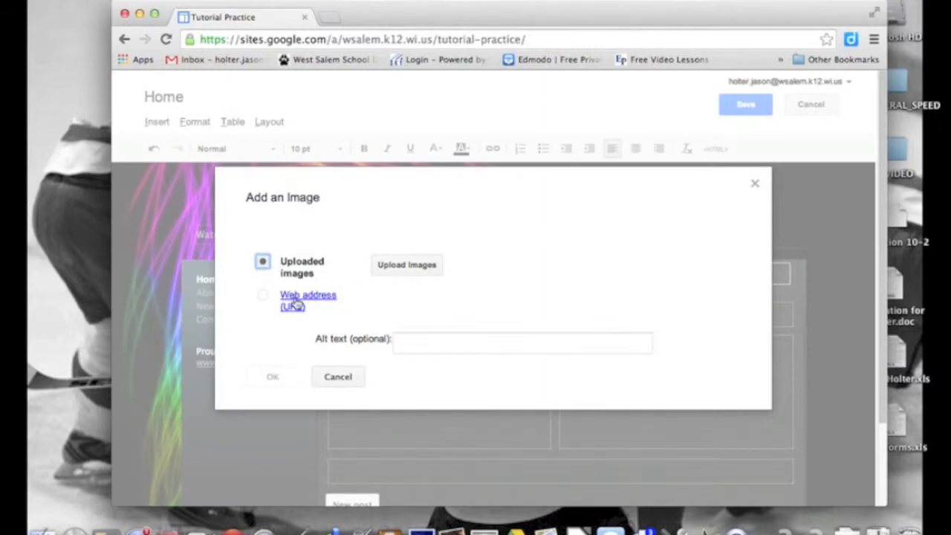
pyautogui.click(344, 379)
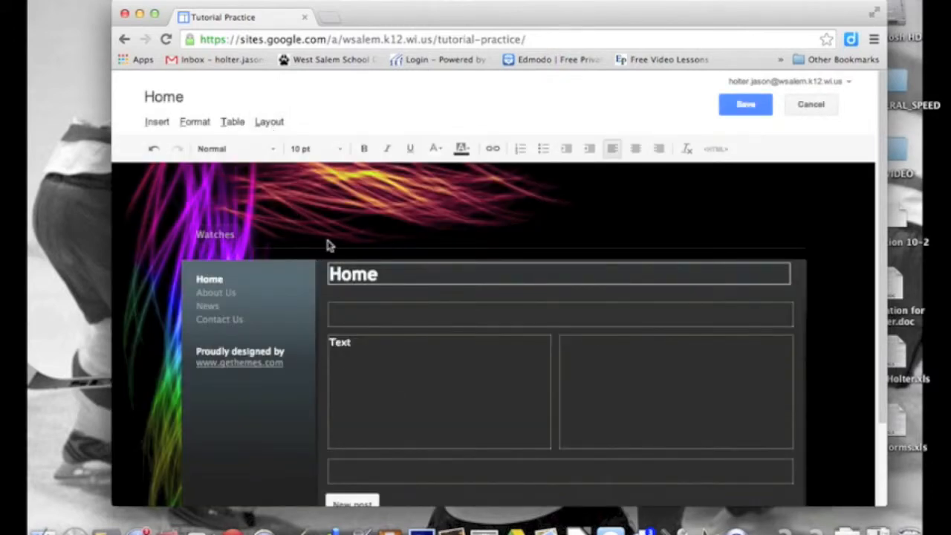
# Step: Examine the editor's font size, paragraph style and text highlight colour choices without applying any
pyautogui.scroll(-3, 330, 246)
pyautogui.scroll(3, 327, 246)
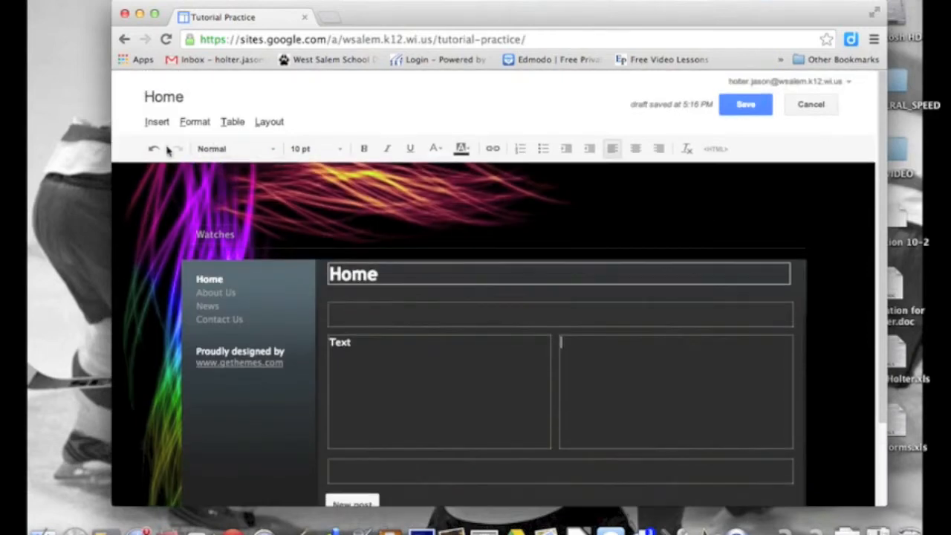
pyautogui.click(340, 150)
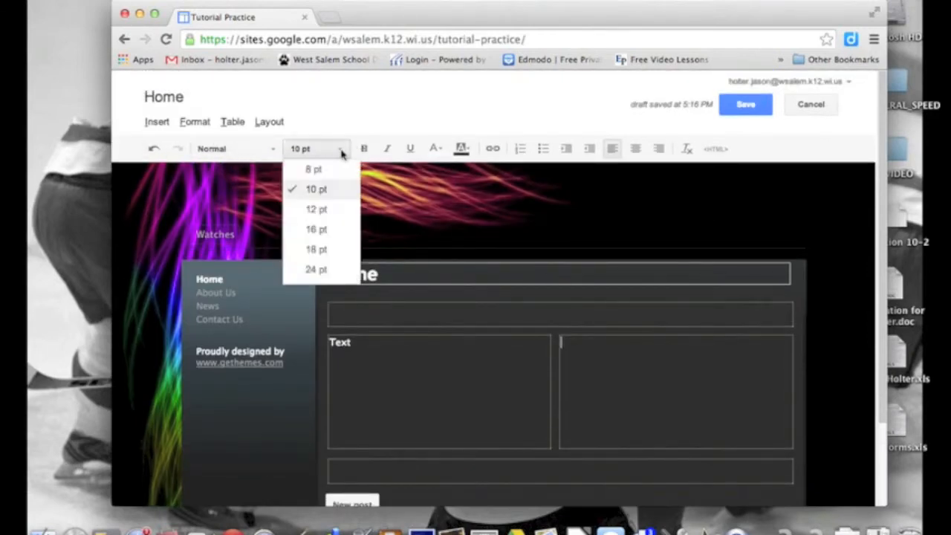
pyautogui.click(341, 152)
pyautogui.click(271, 151)
pyautogui.click(271, 152)
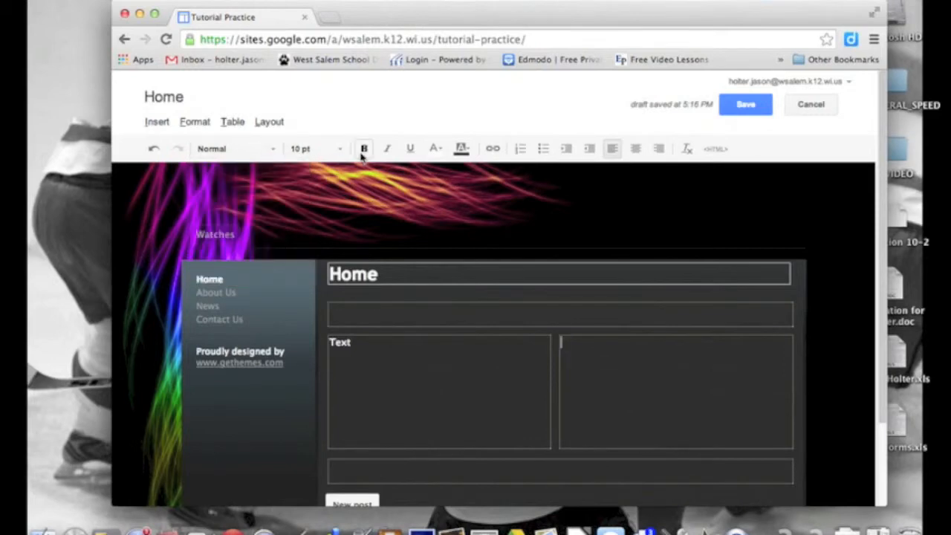
pyautogui.click(474, 151)
pyautogui.click(477, 148)
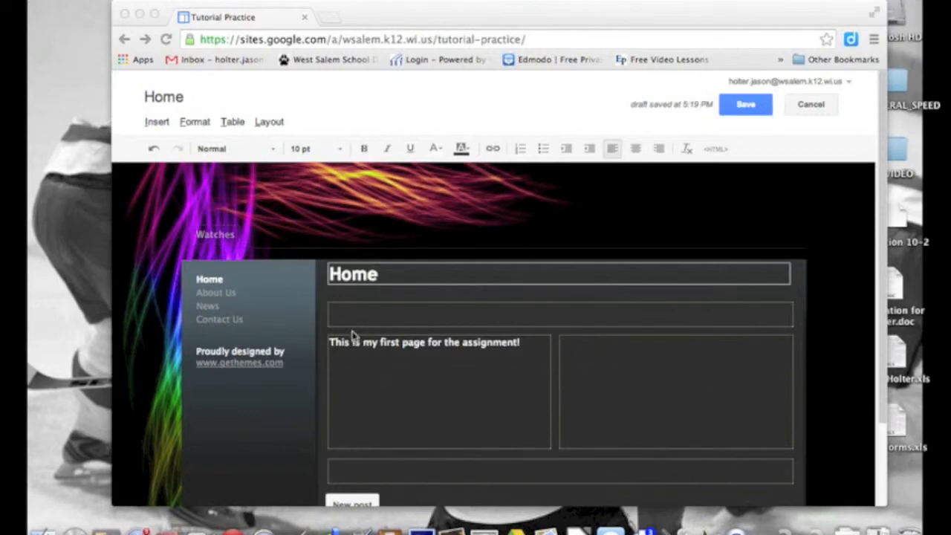
# Step: Save the Home page and create a Web Page named "Part 2" at the top level of the site
pyautogui.click(746, 108)
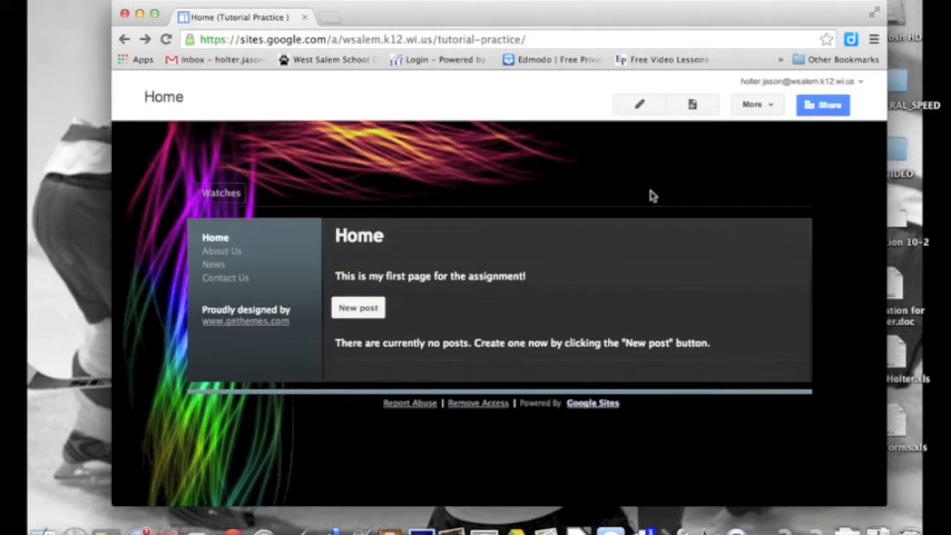
pyautogui.click(693, 107)
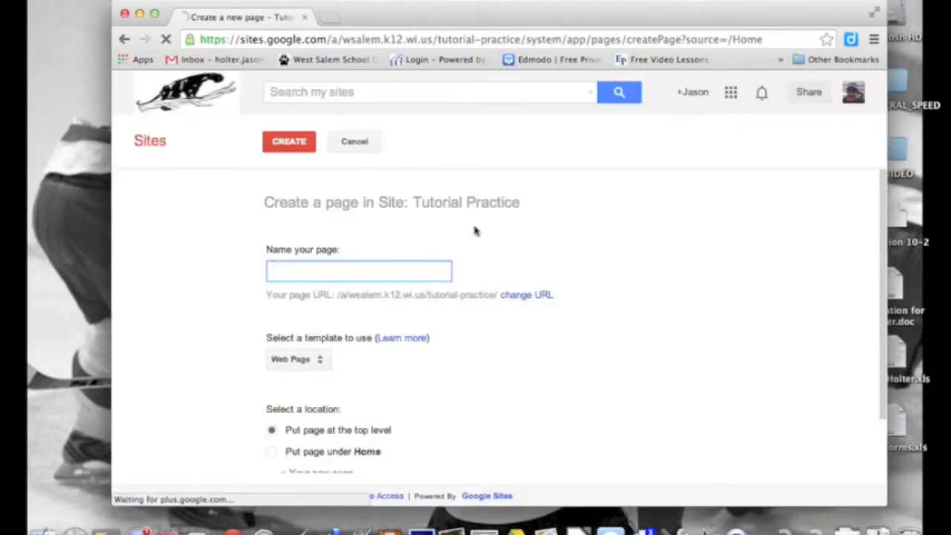
pyautogui.write('Part 2')
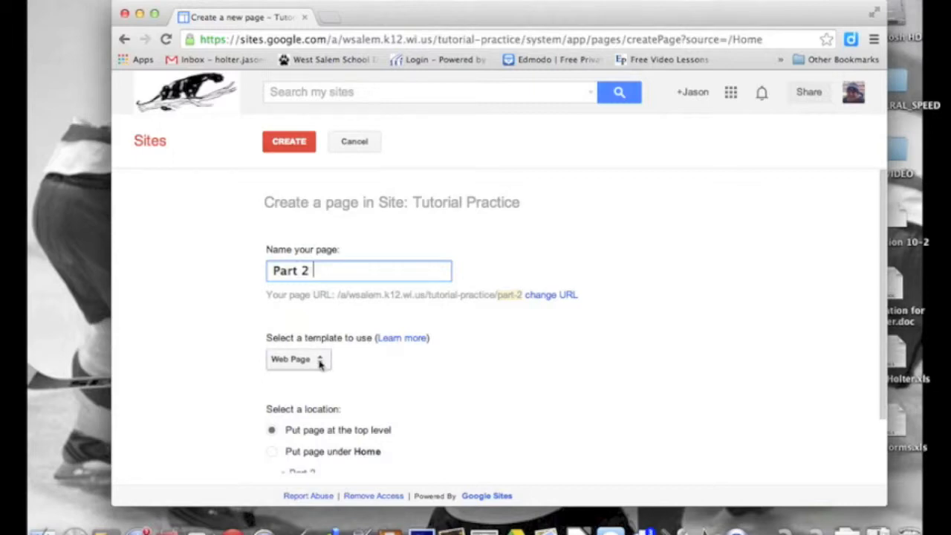
pyautogui.scroll(-2, 320, 368)
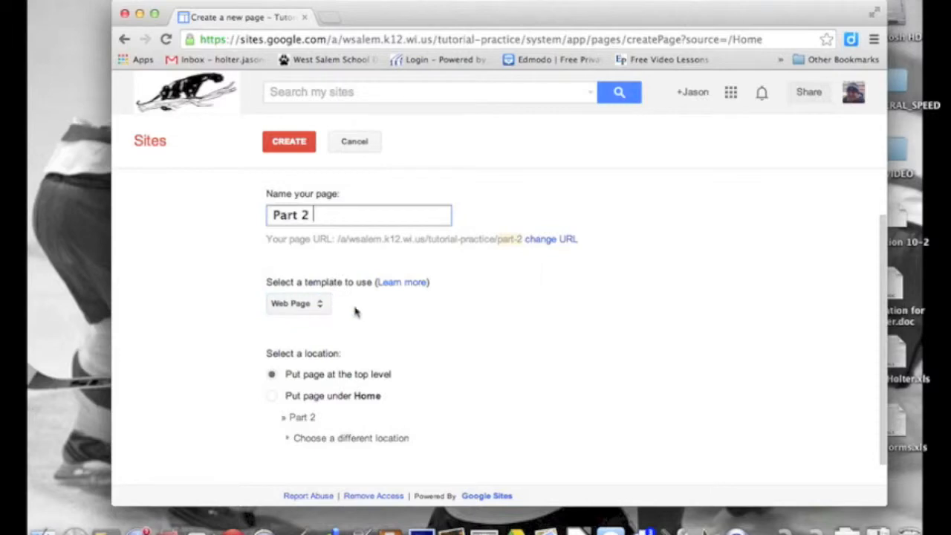
pyautogui.scroll(-1, 354, 313)
pyautogui.click(293, 146)
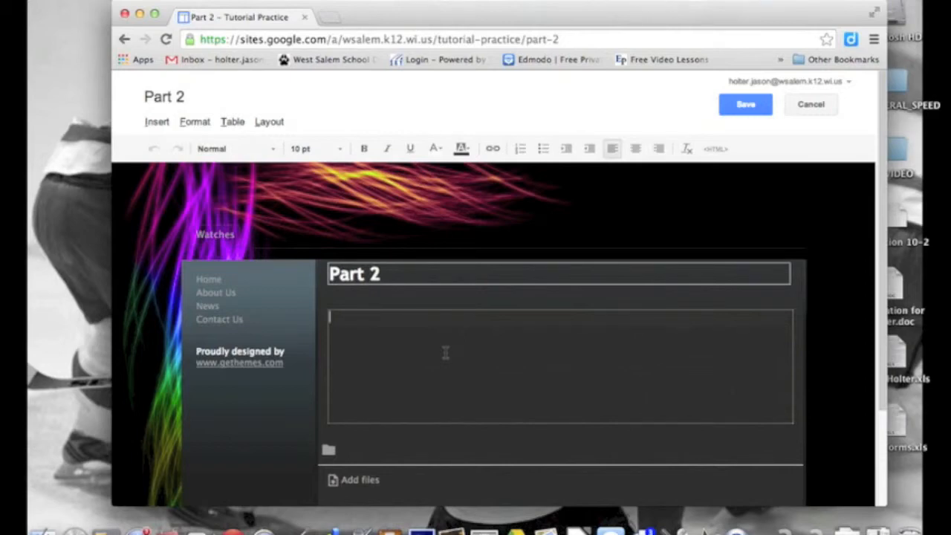
# Step: Enter "This will be Page 2" in the Part 2 page body, make it bold and underlined, and save the page
pyautogui.write('This will be Page 2')
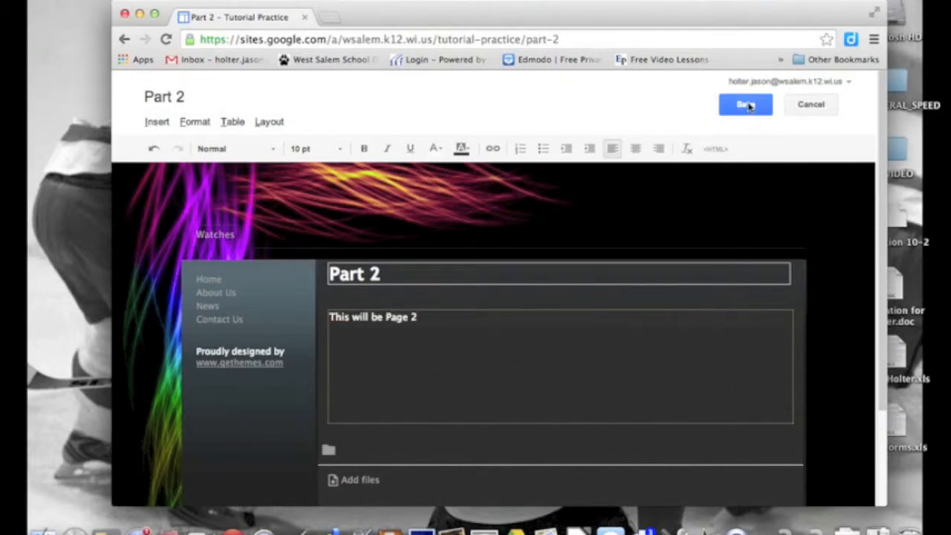
pyautogui.tripleClick(358, 320)
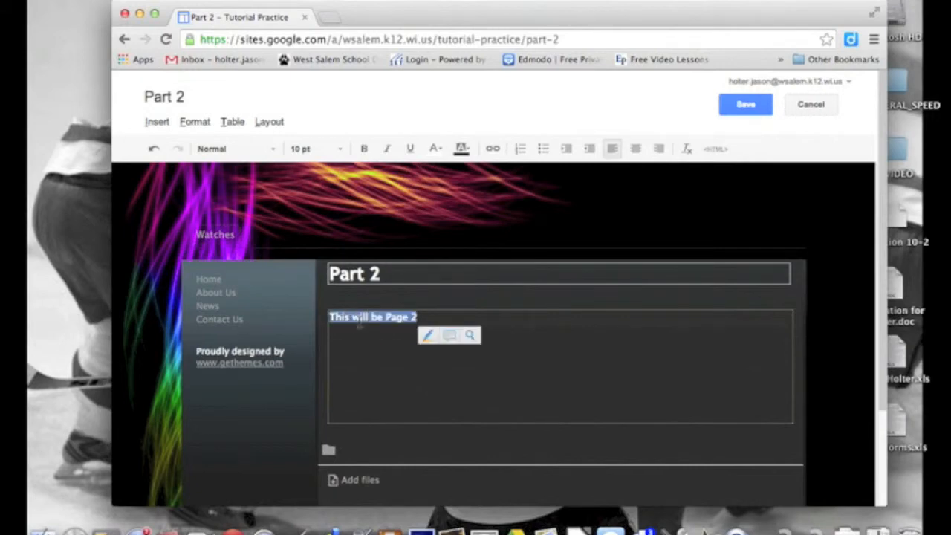
pyautogui.click(364, 149)
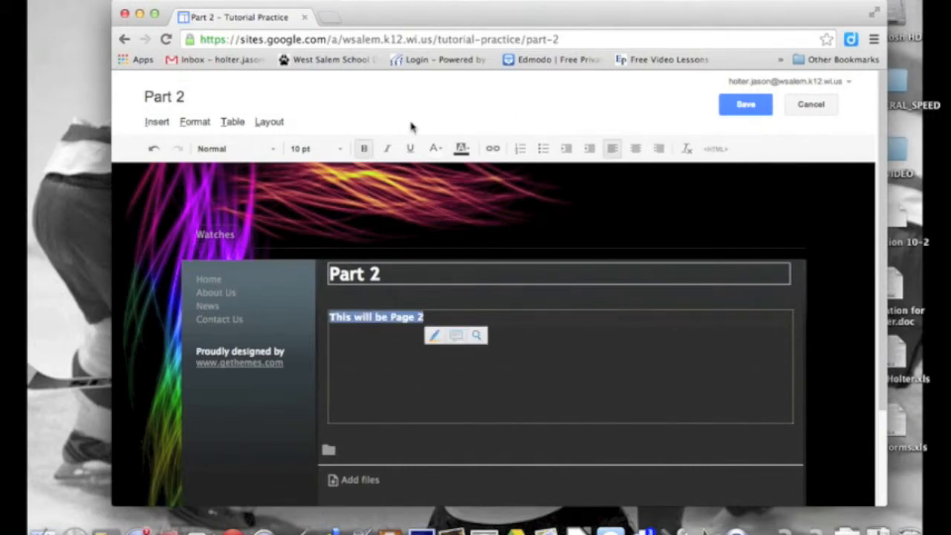
pyautogui.click(411, 148)
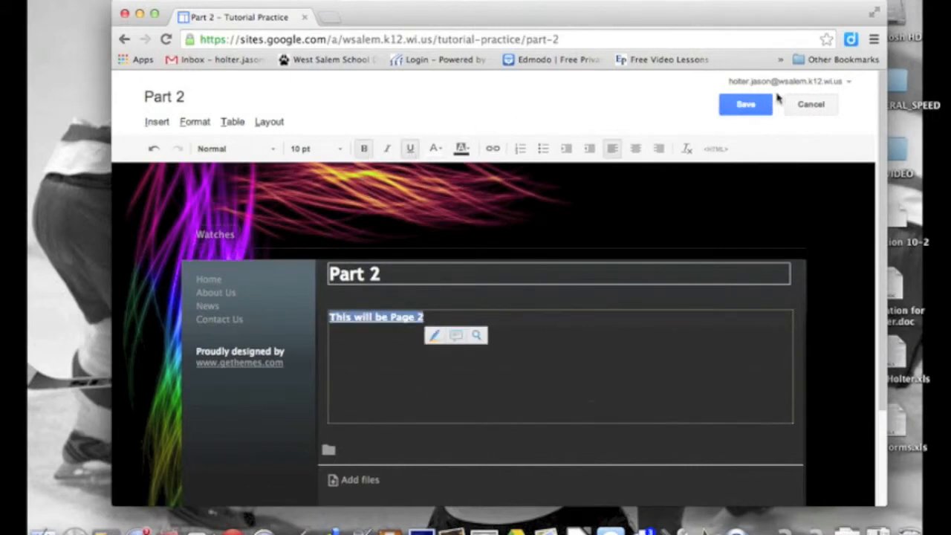
pyautogui.click(736, 104)
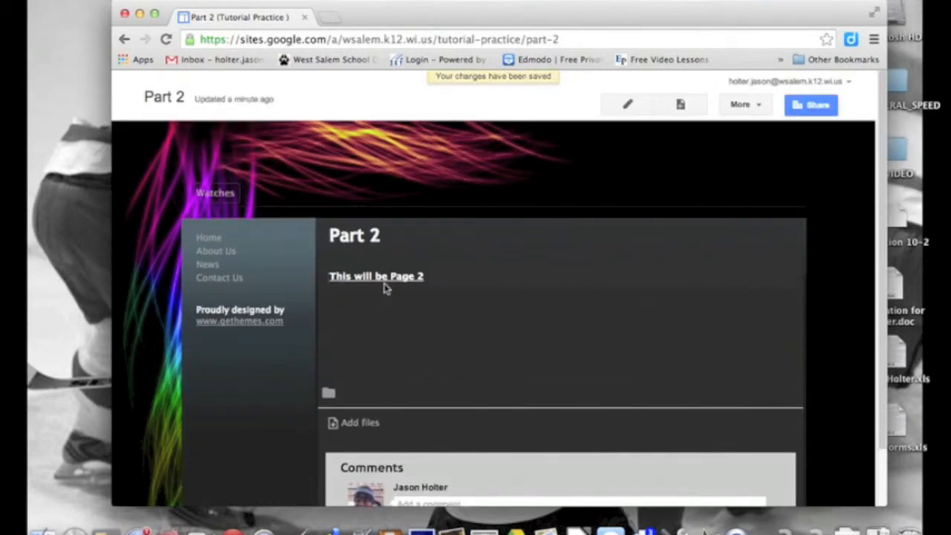
pyautogui.scroll(-3, 385, 288)
pyautogui.scroll(3, 384, 287)
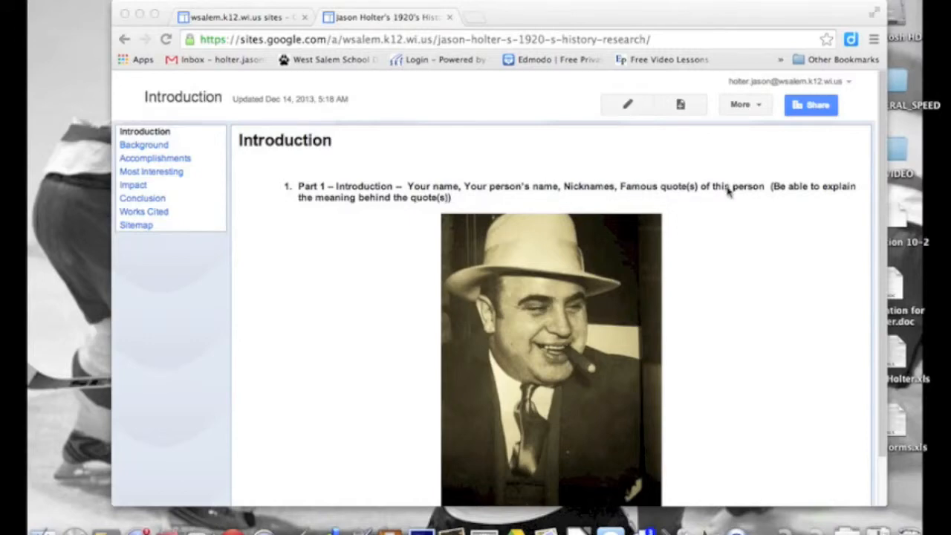
# Step: Open the Introduction page of the 1920's history research site for editing and select its picture to show the image options
pyautogui.scroll(-2, 511, 235)
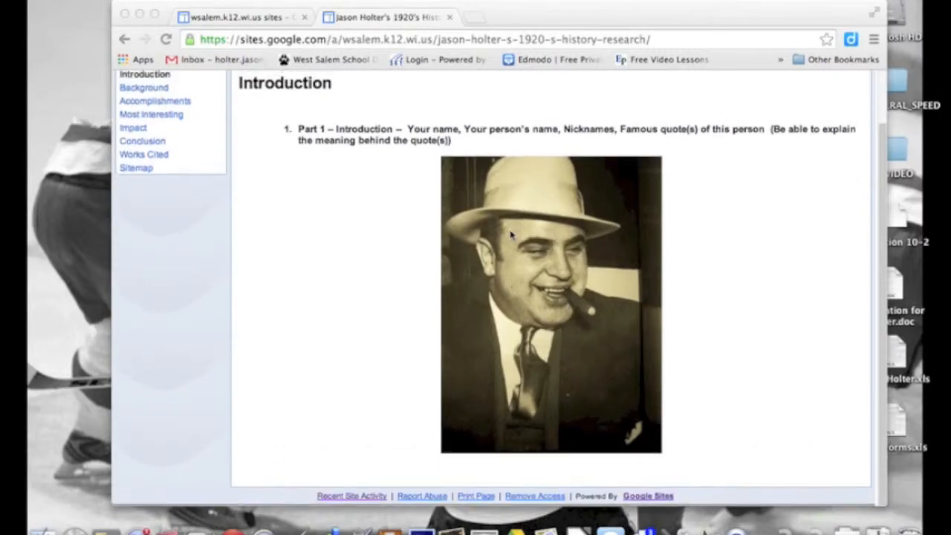
pyautogui.scroll(2, 511, 235)
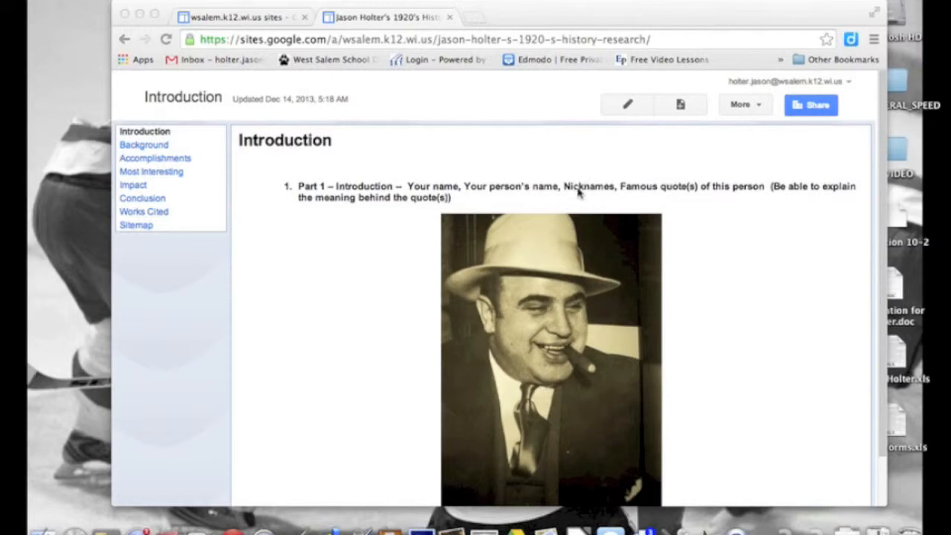
pyautogui.click(494, 190)
pyautogui.tripleClick(496, 192)
pyautogui.click(496, 192)
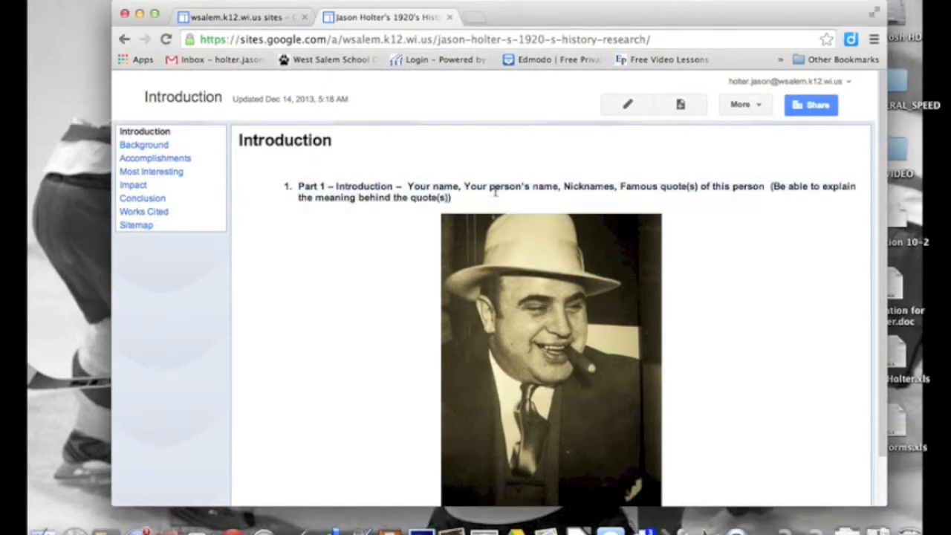
pyautogui.click(627, 105)
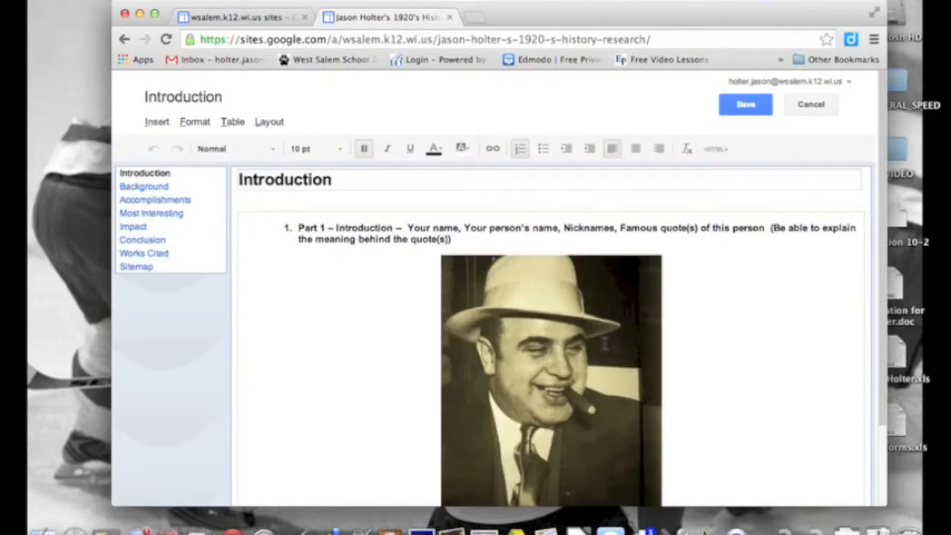
pyautogui.click(605, 346)
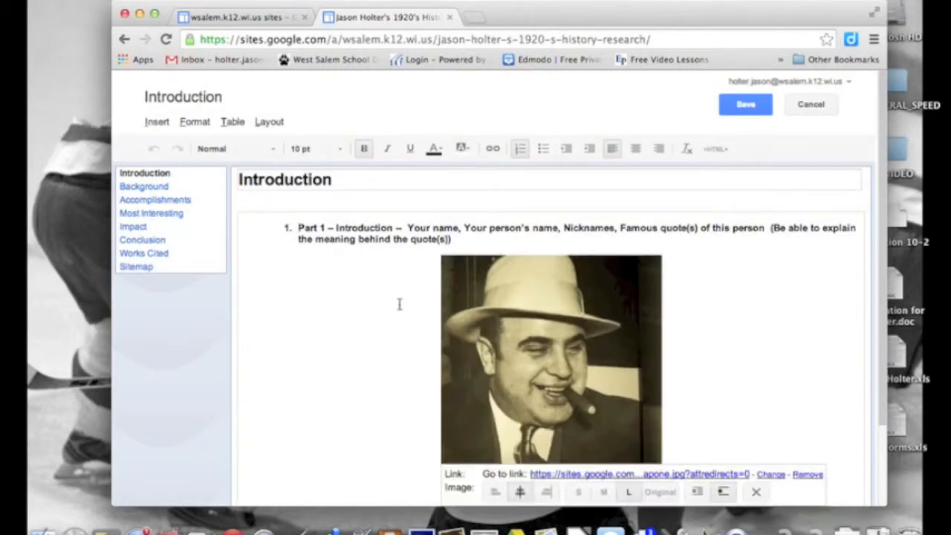
pyautogui.scroll(-1, 399, 304)
pyautogui.scroll(1, 400, 304)
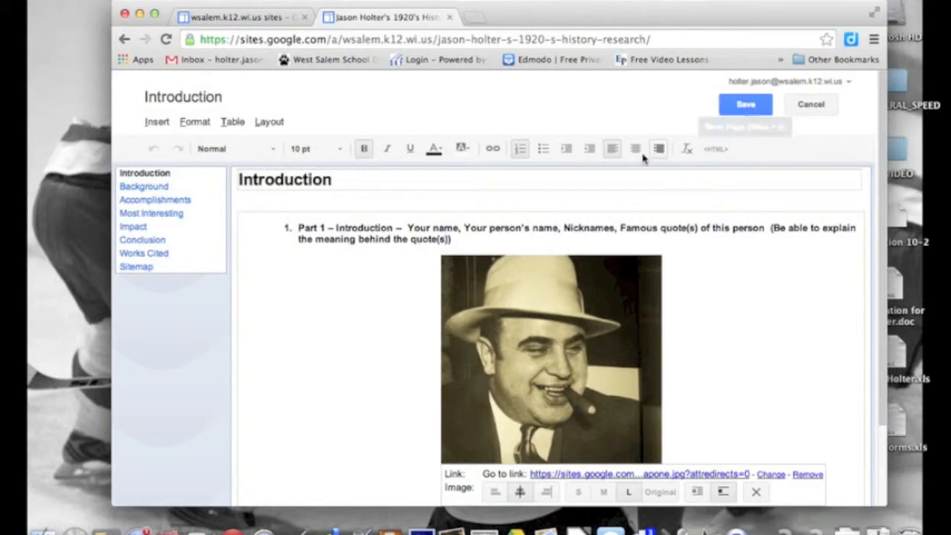
# Step: Center the Part 1 – Introduction paragraph above the picture and save the page
pyautogui.click(432, 242)
pyautogui.tripleClick(431, 241)
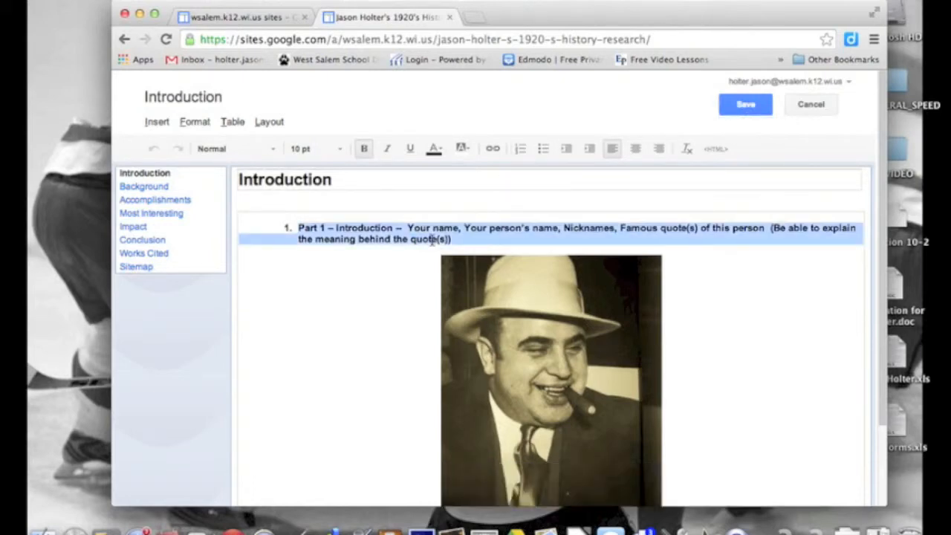
pyautogui.click(635, 148)
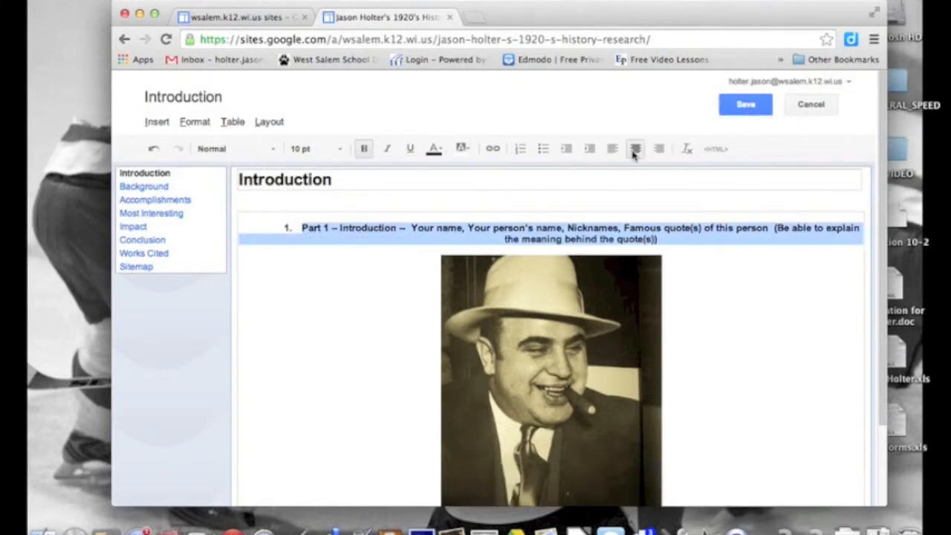
pyautogui.click(744, 106)
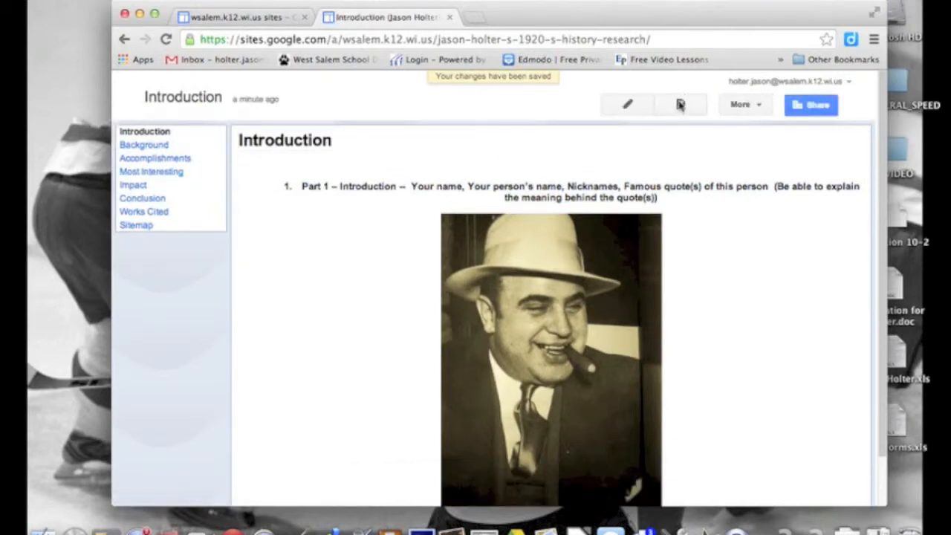
# Step: Remove the sidebar from the site layout and close the layout editor
pyautogui.click(758, 108)
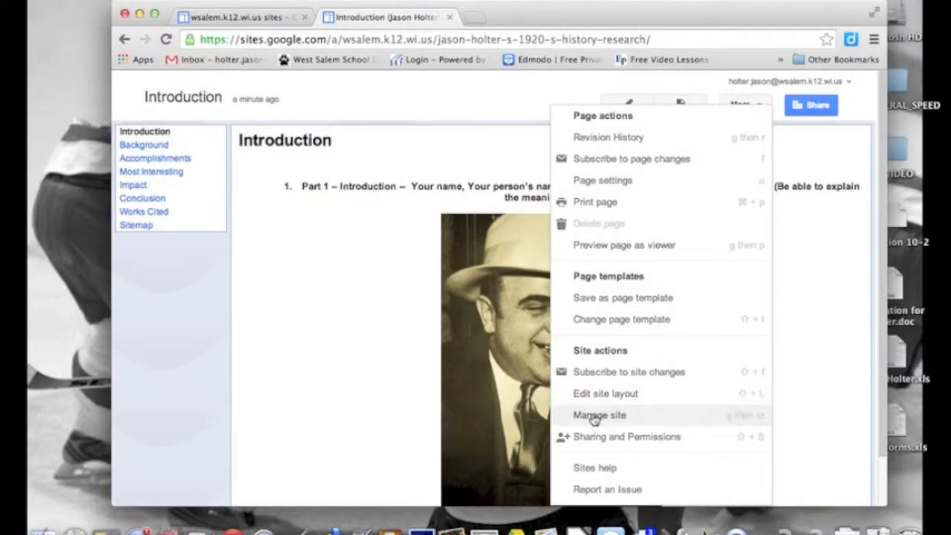
pyautogui.click(616, 395)
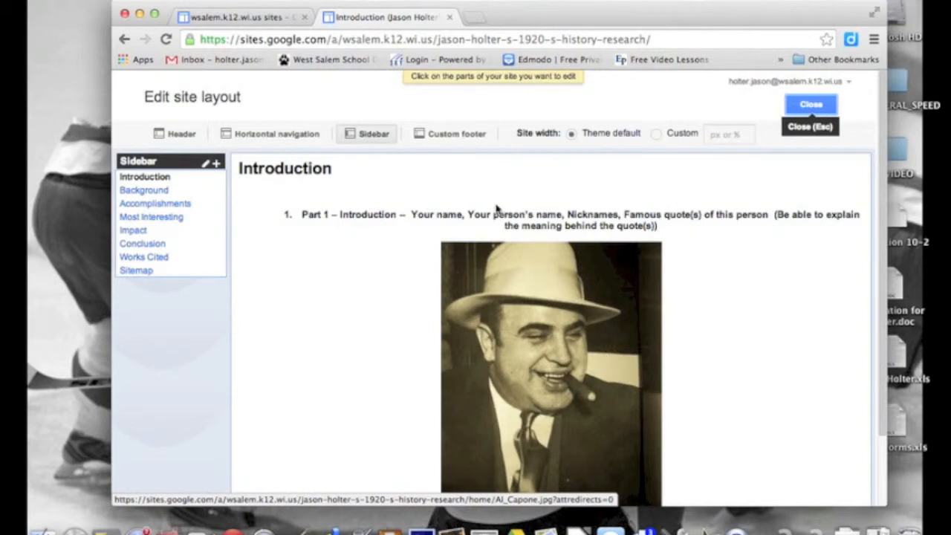
pyautogui.click(355, 137)
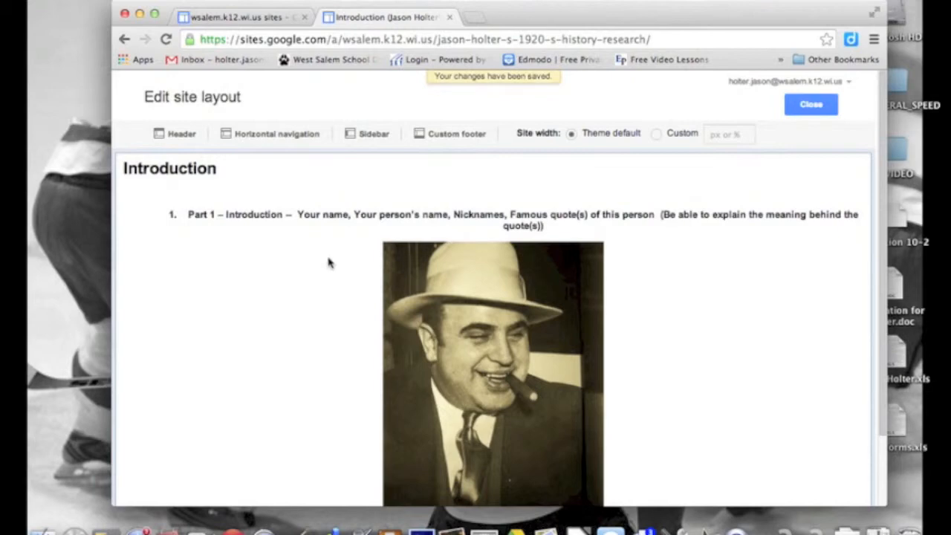
pyautogui.click(809, 105)
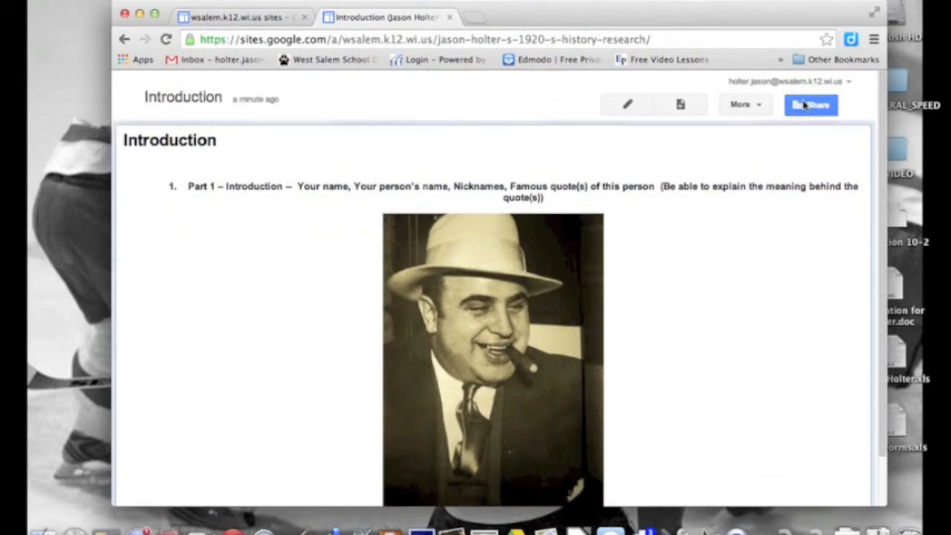
# Step: Go to the site's management settings and open Themes, Colors, and Fonts
pyautogui.click(752, 110)
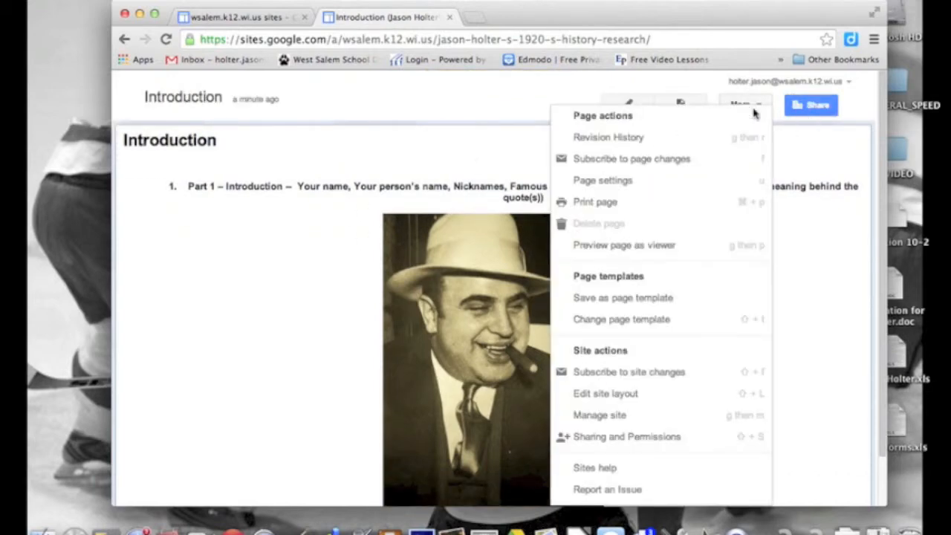
pyautogui.click(599, 416)
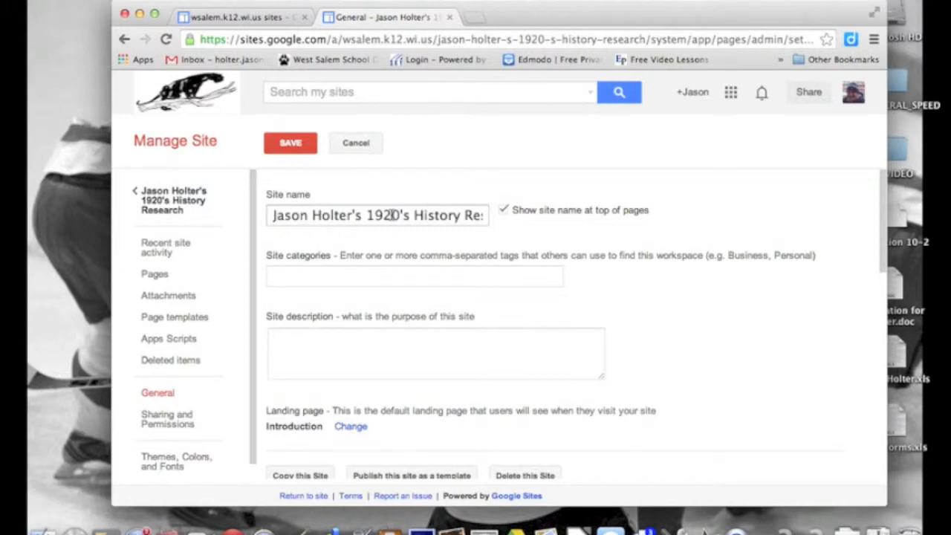
pyautogui.scroll(-3, 392, 214)
pyautogui.scroll(-2, 392, 215)
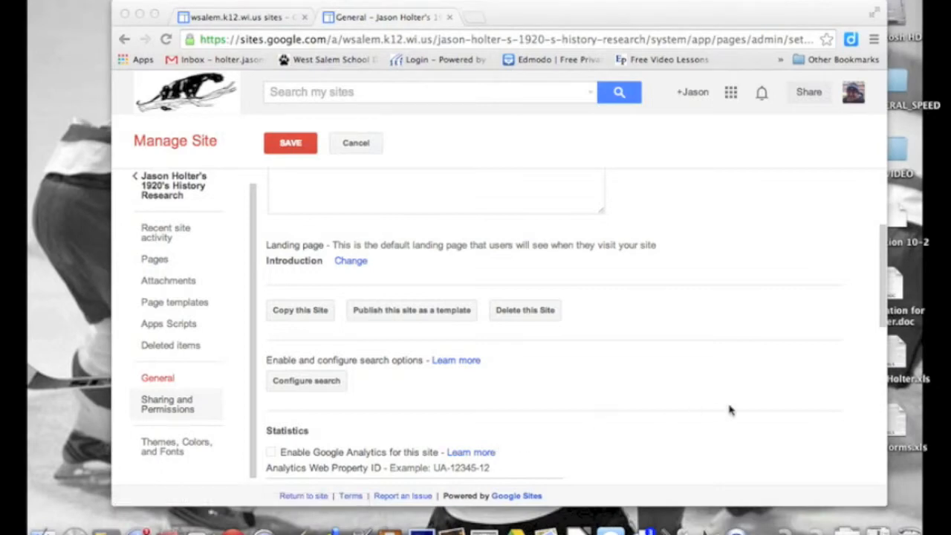
pyautogui.click(171, 448)
pyautogui.click(164, 448)
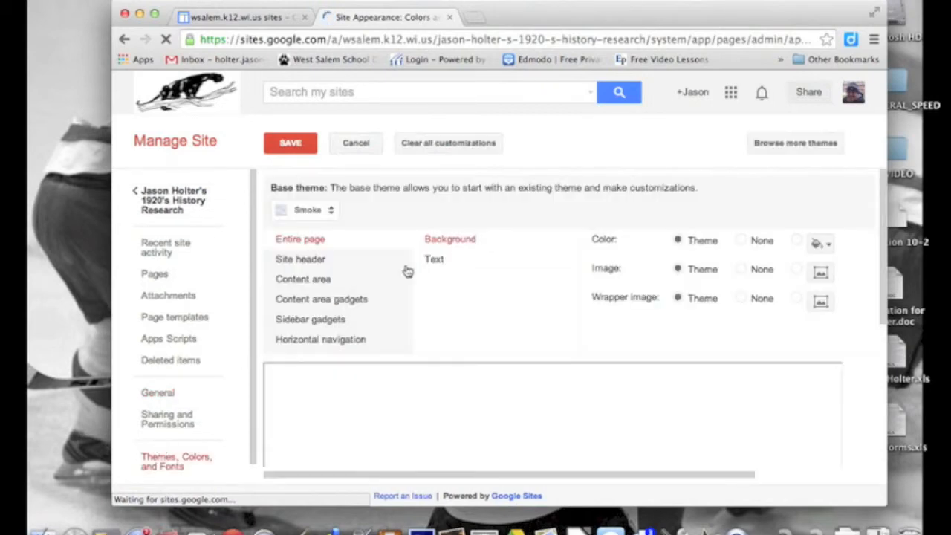
# Step: Set the site's base theme to Tiles, save the change and return to the Introduction page to view it
pyautogui.click(333, 211)
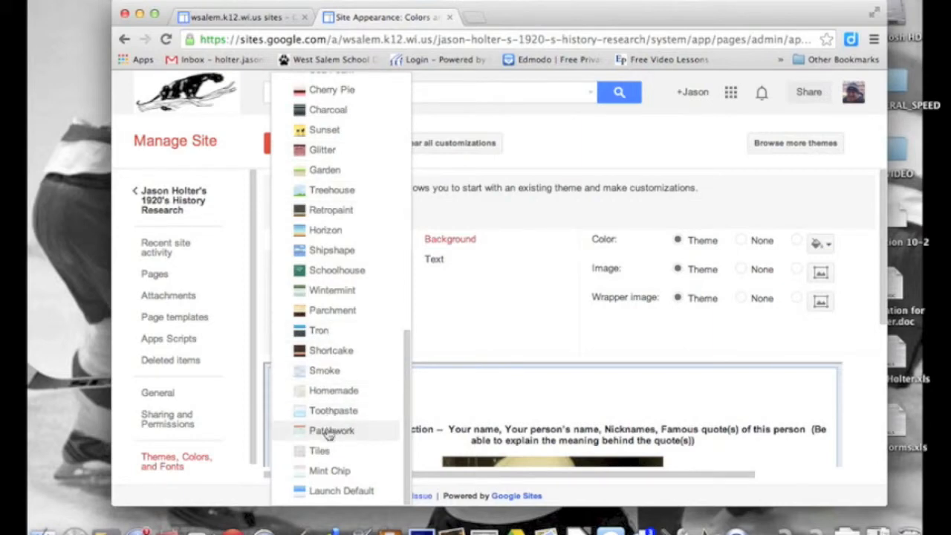
pyautogui.click(315, 450)
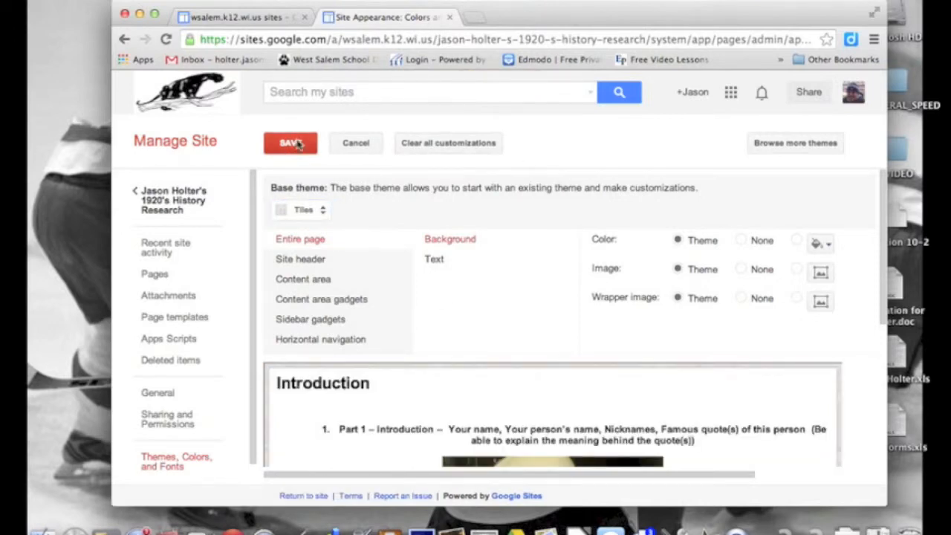
pyautogui.scroll(-5, 368, 378)
pyautogui.scroll(5, 372, 386)
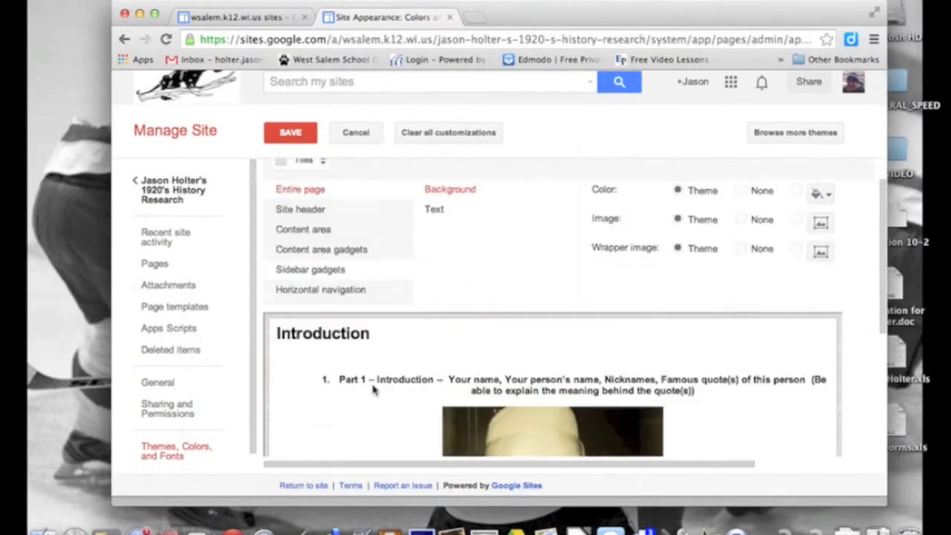
pyautogui.click(292, 145)
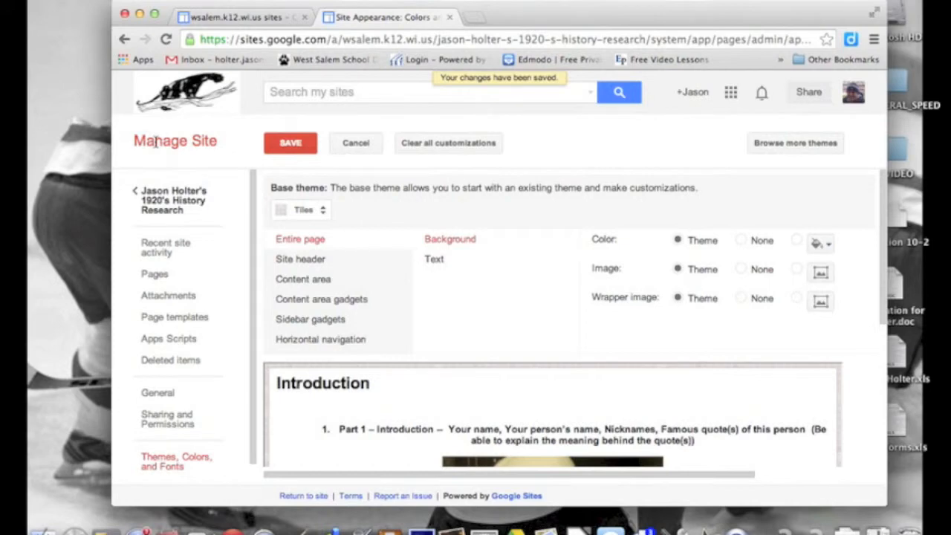
pyautogui.click(293, 147)
pyautogui.click(199, 201)
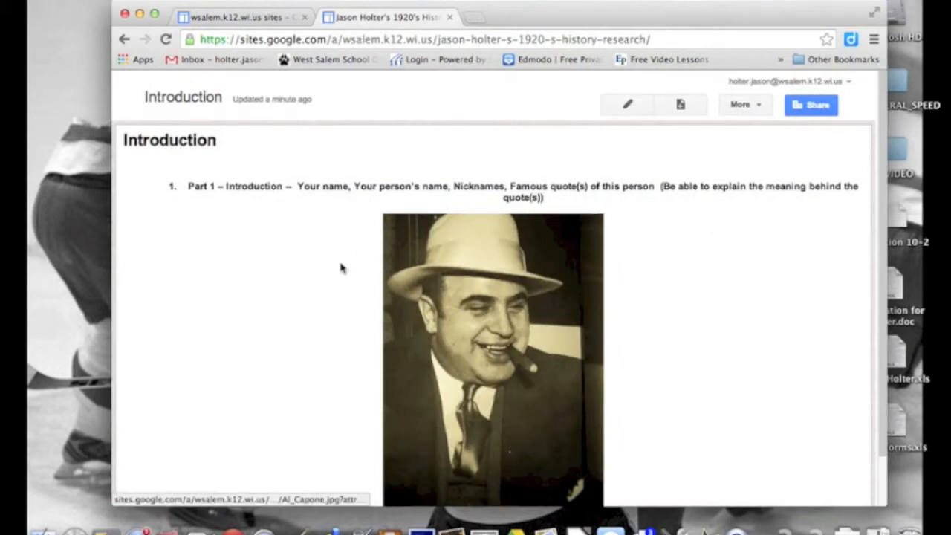
pyautogui.scroll(-2, 308, 325)
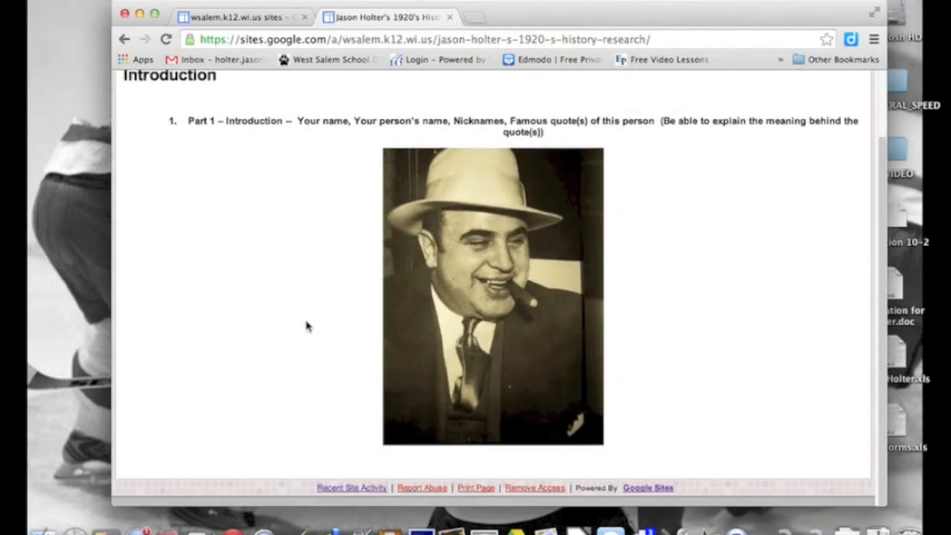
pyautogui.scroll(2, 308, 325)
# Step: Turn the sidebar back on in the site layout, close the layout editor and open the Background page
pyautogui.click(735, 103)
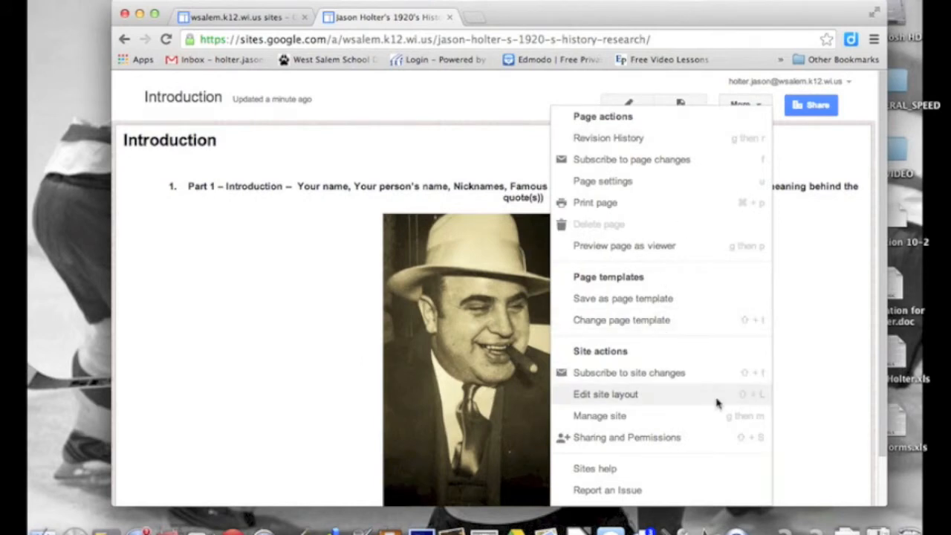
pyautogui.click(363, 389)
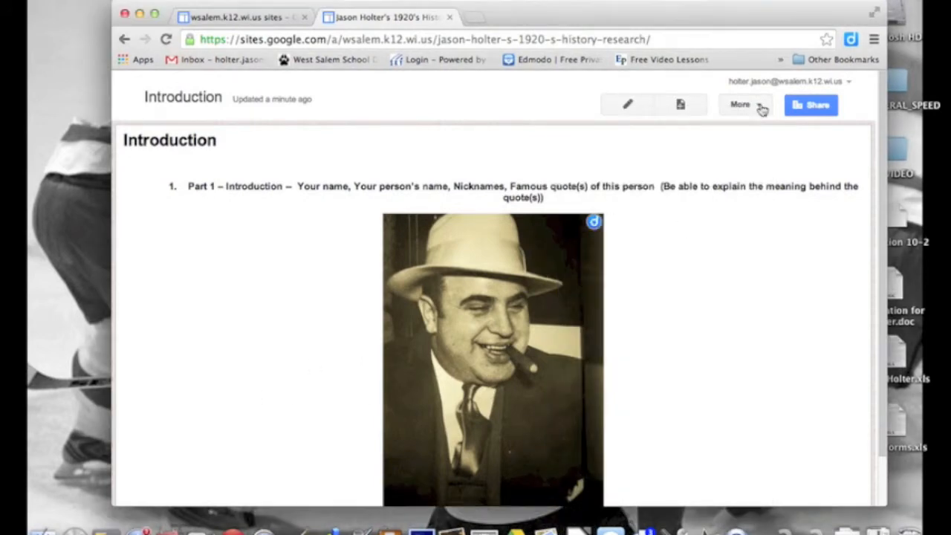
pyautogui.click(762, 109)
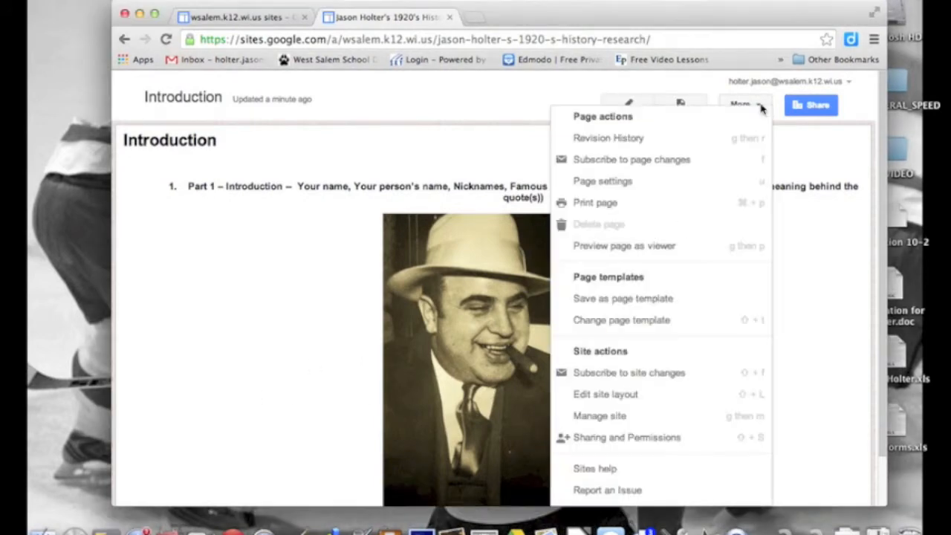
pyautogui.click(614, 398)
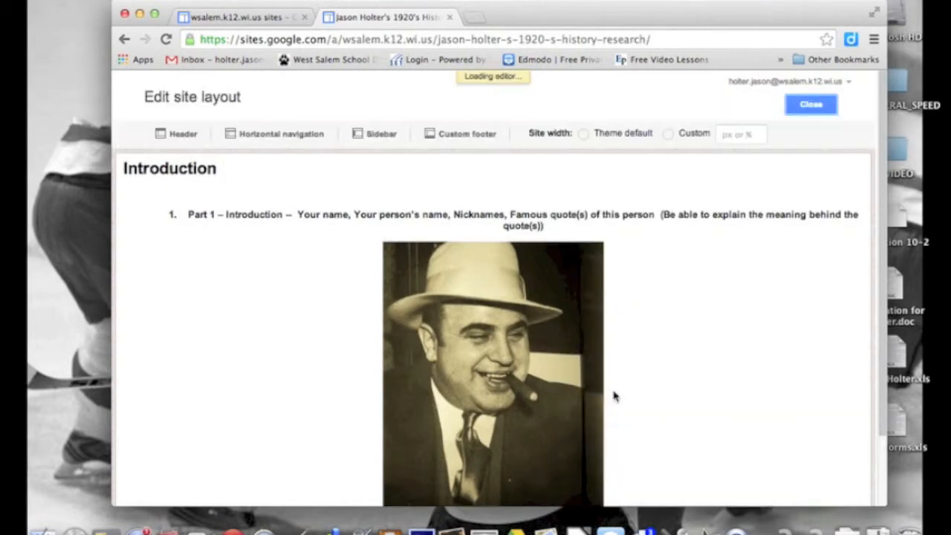
pyautogui.click(373, 135)
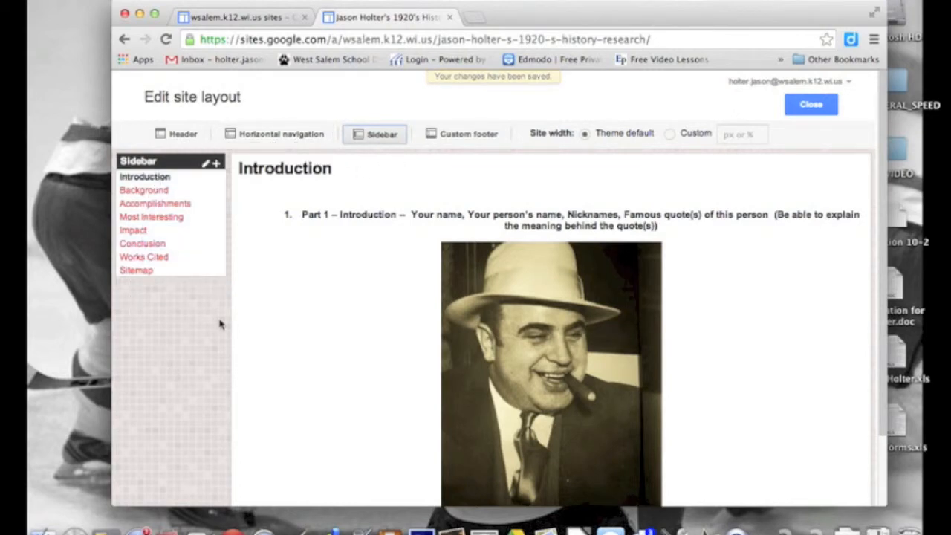
pyautogui.click(809, 104)
pyautogui.click(159, 147)
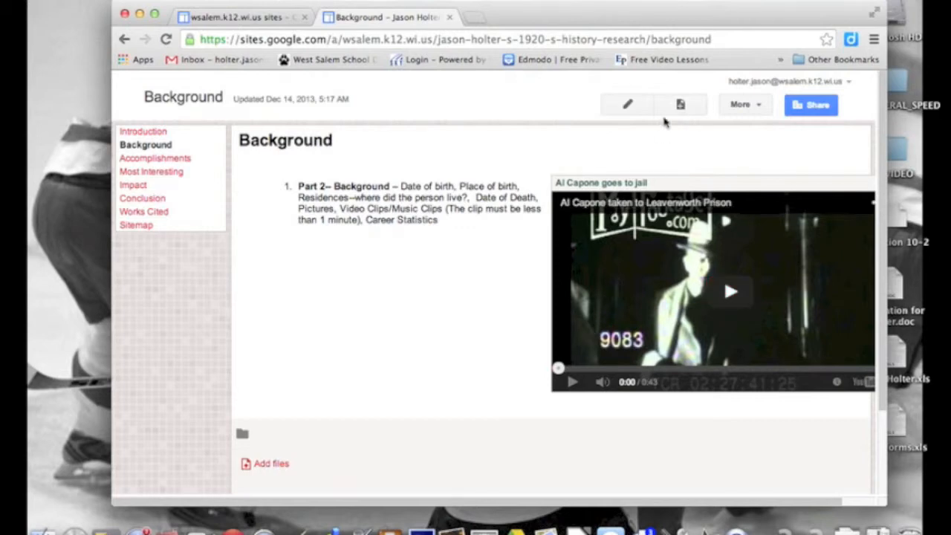
# Step: Open the Background page for editing and look over its two-column content
pyautogui.click(625, 105)
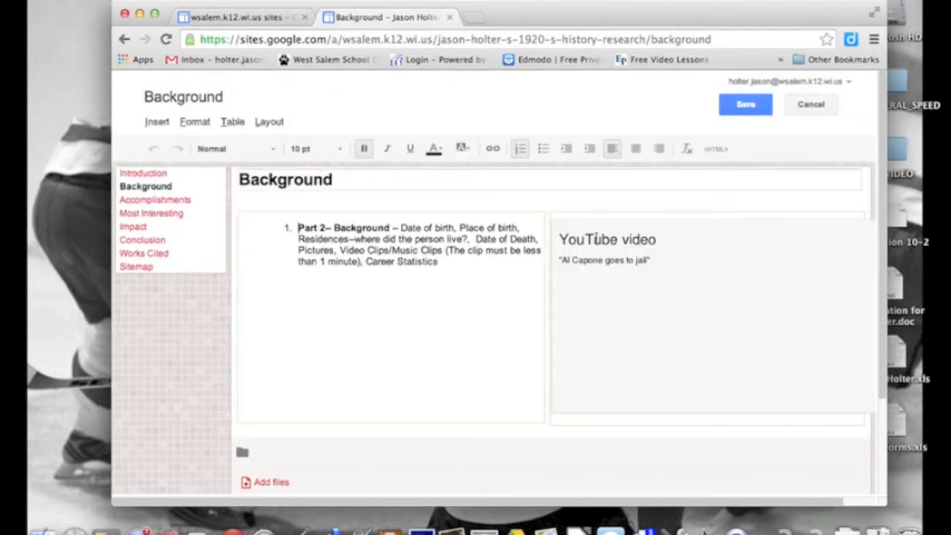
pyautogui.scroll(-4, 622, 301)
pyautogui.scroll(3, 622, 301)
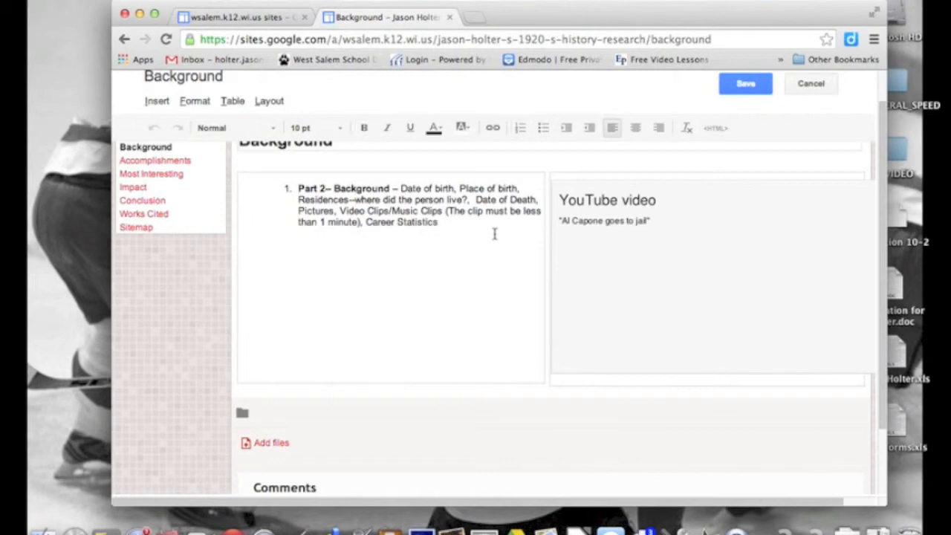
pyautogui.click(165, 105)
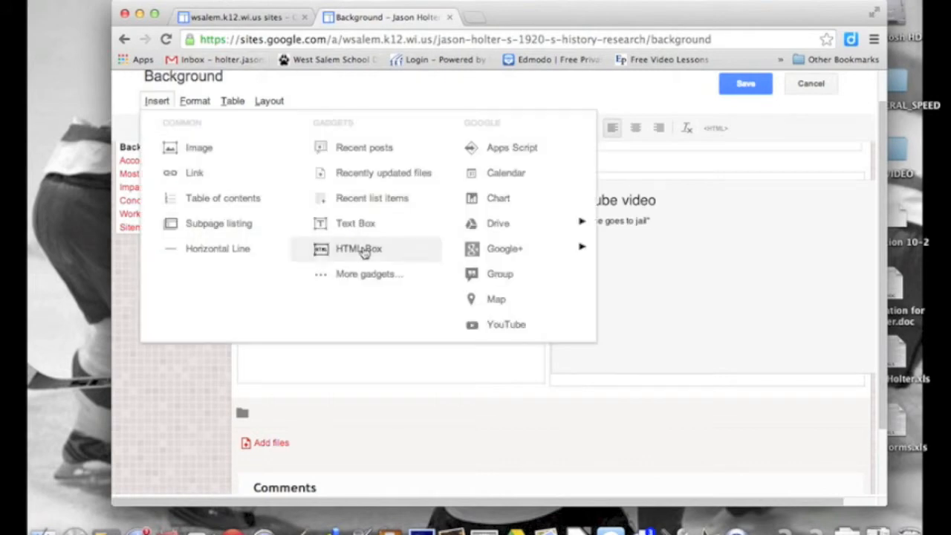
pyautogui.click(495, 327)
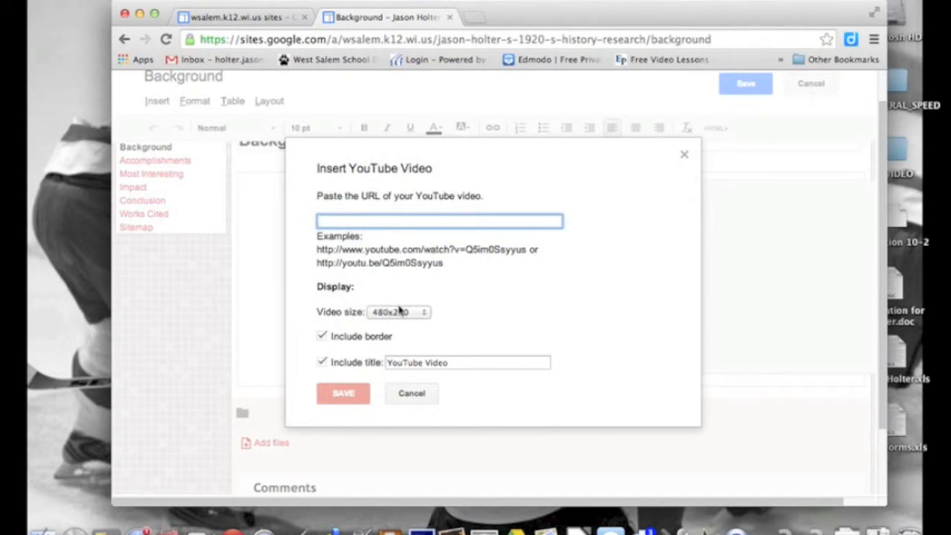
pyautogui.tripleClick(442, 362)
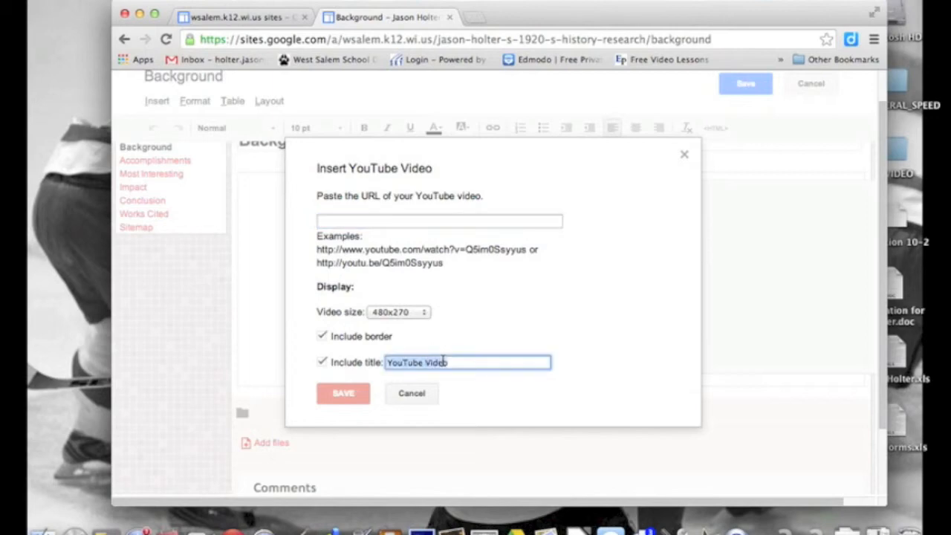
pyautogui.write('Al Capone Goes to Jail')
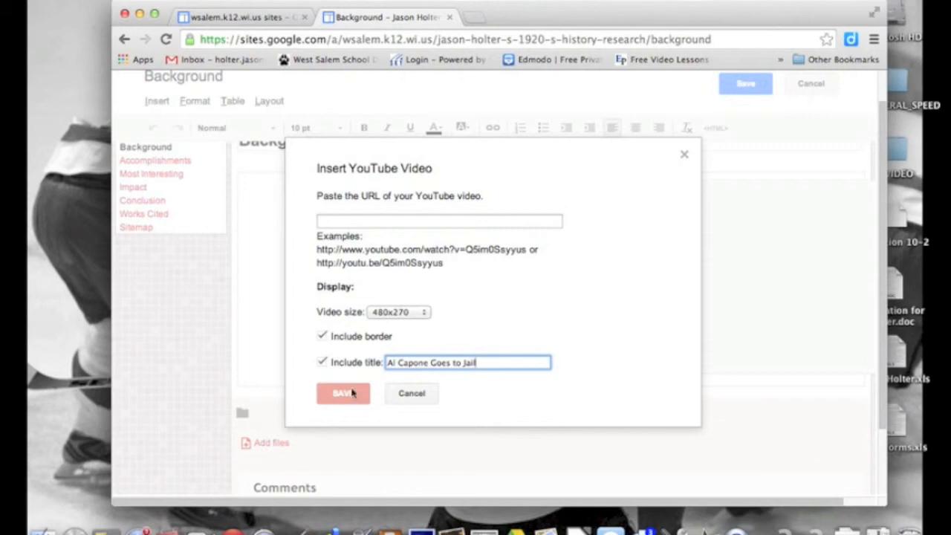
pyautogui.click(683, 153)
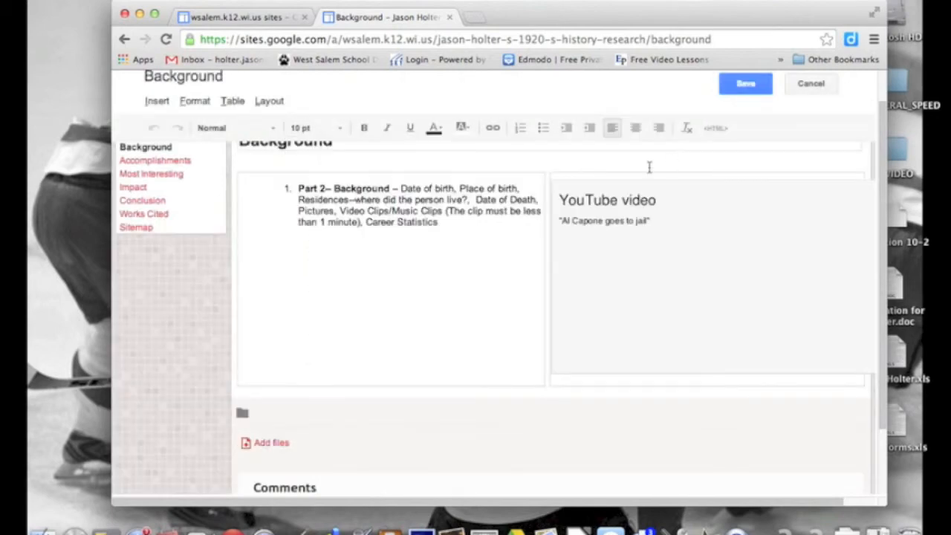
# Step: Save the Background page, look over the saved version and open the Impact page
pyautogui.click(746, 83)
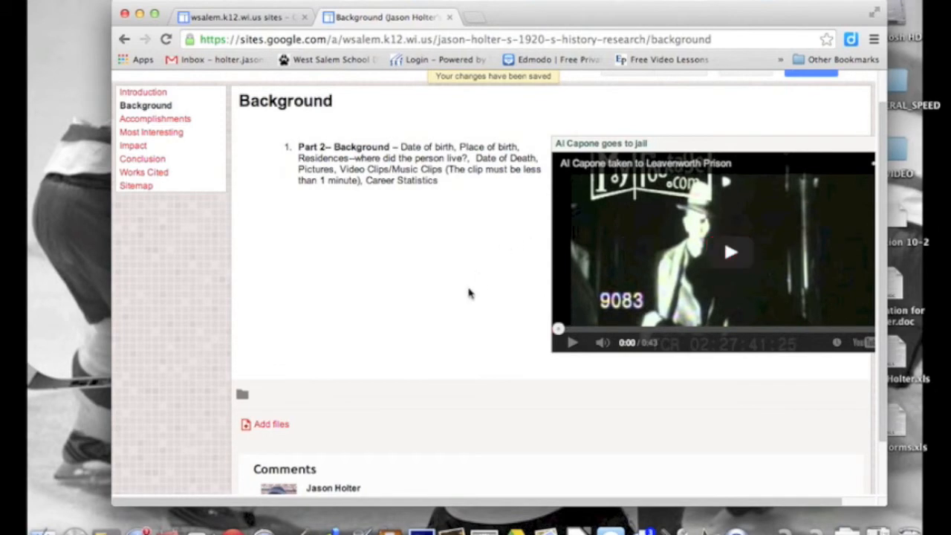
pyautogui.scroll(-2, 469, 292)
pyautogui.scroll(3, 469, 292)
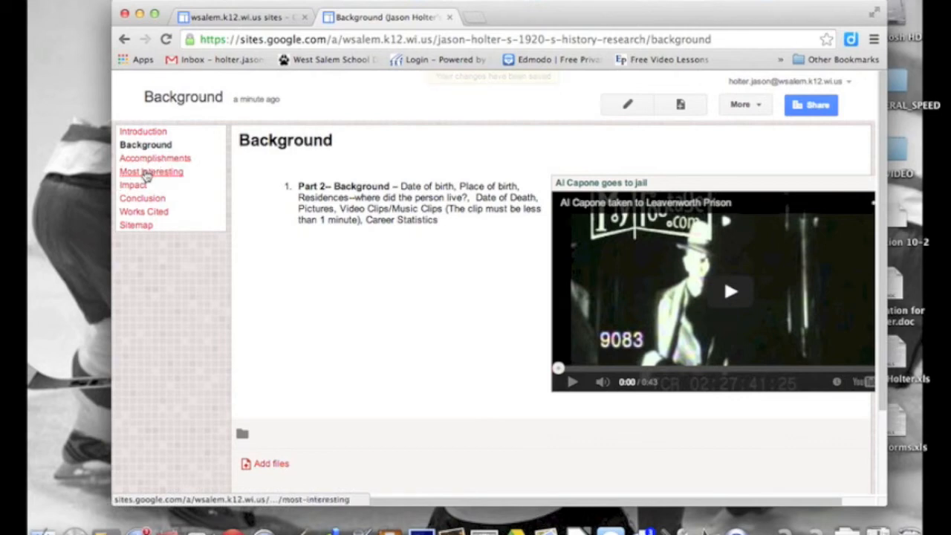
pyautogui.click(139, 187)
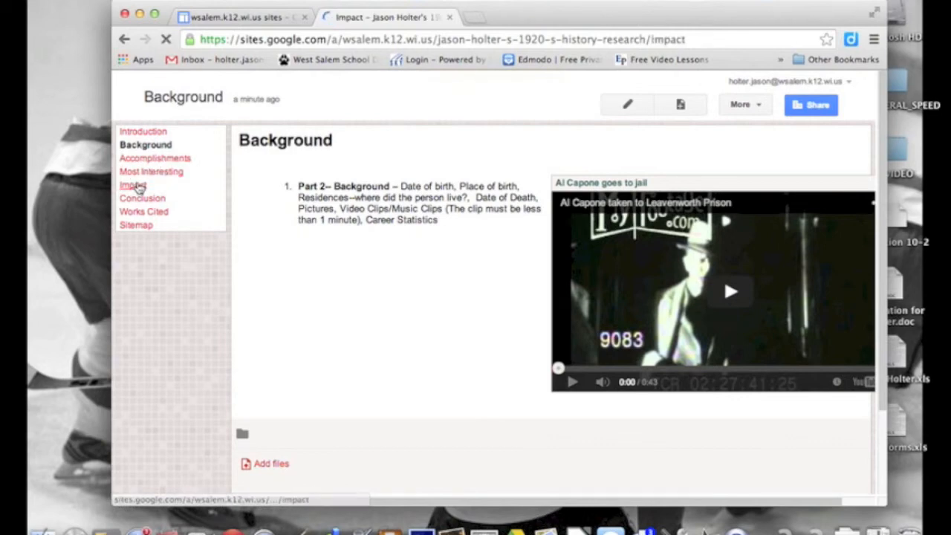